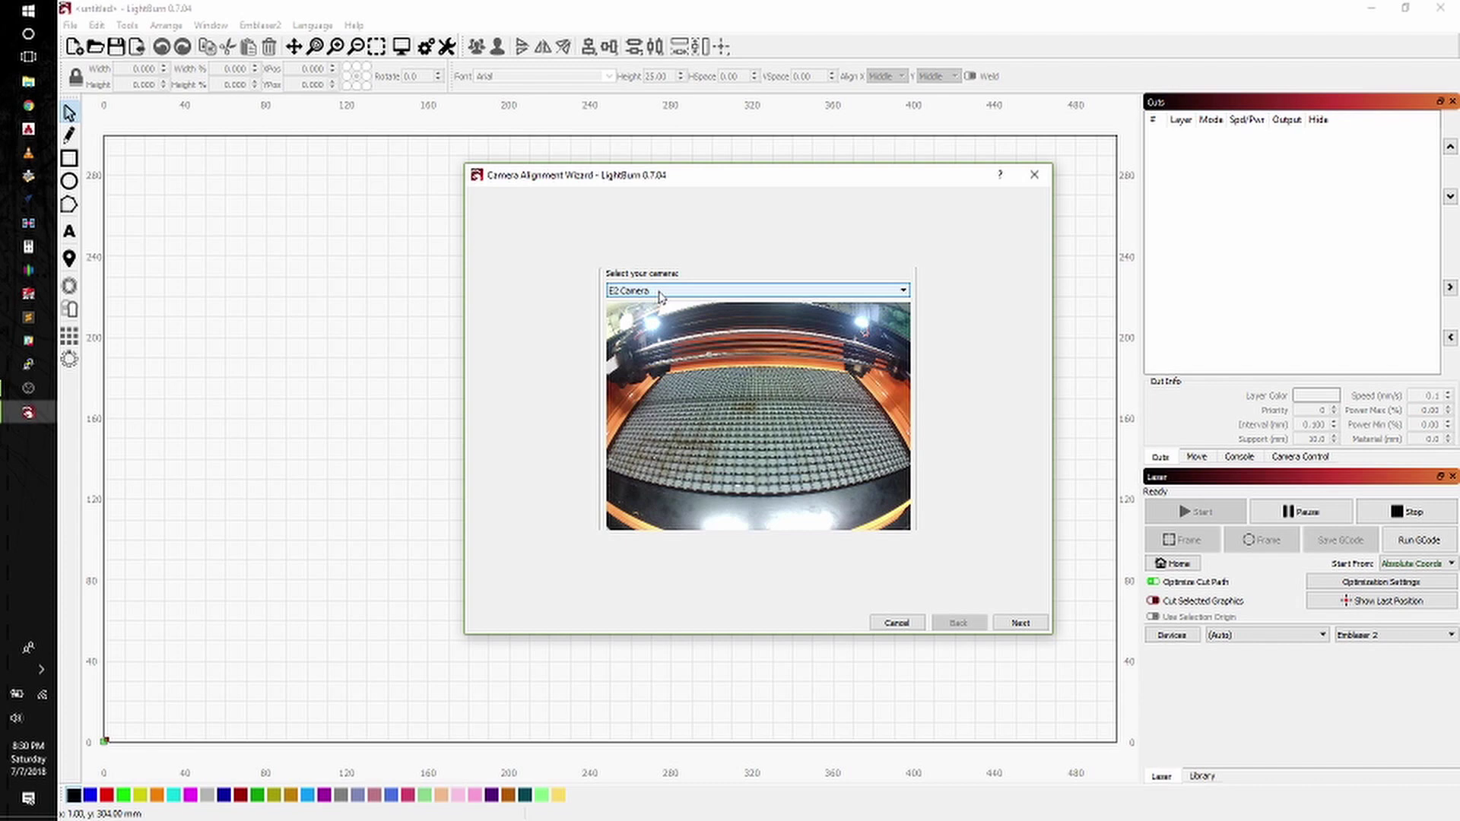
Step: Continue the camera alignment with the E2 Camera selected and frame the alignment pattern on the material
left_click(1021, 622)
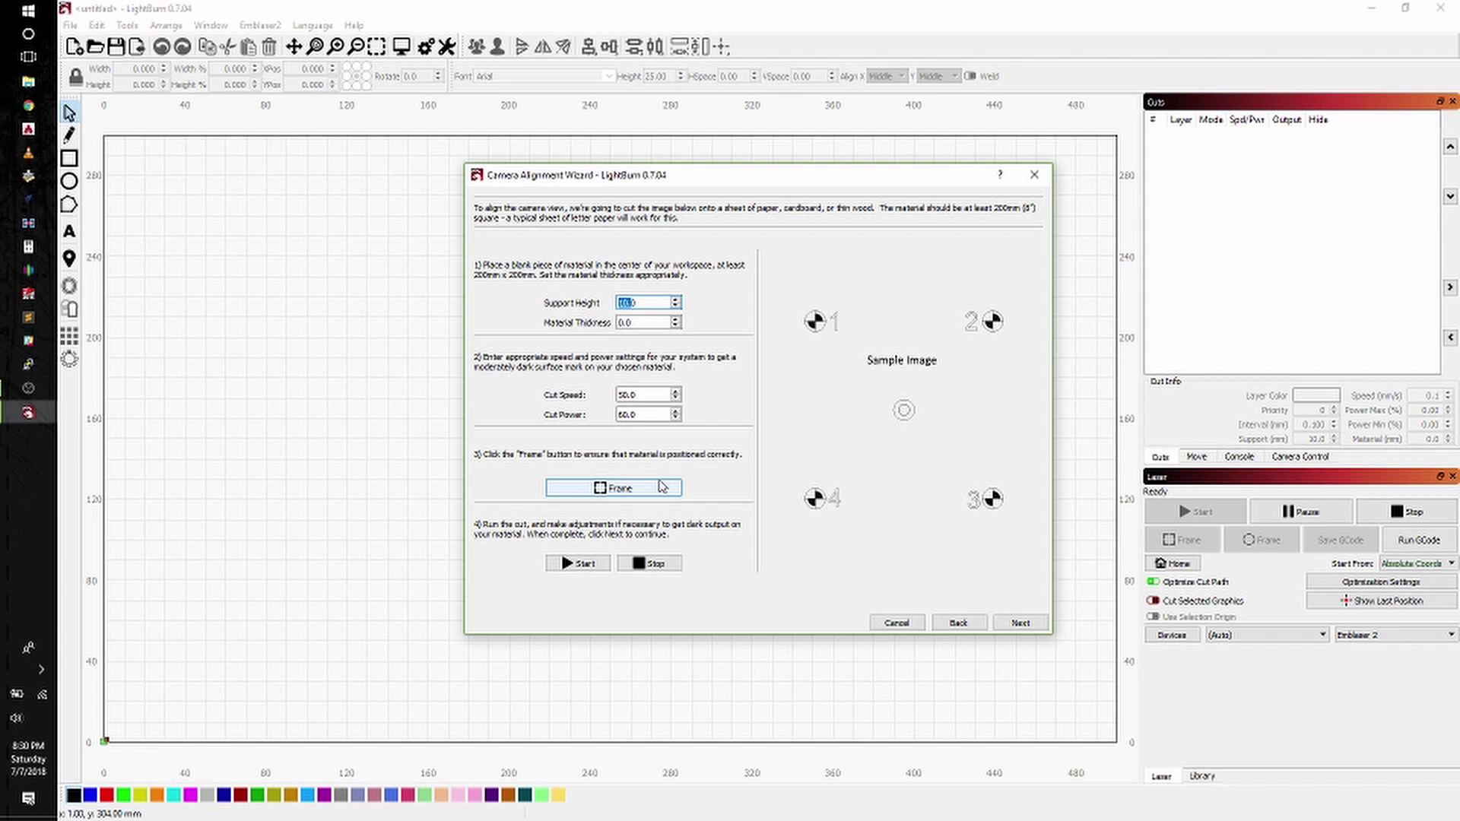
left_click(661, 487)
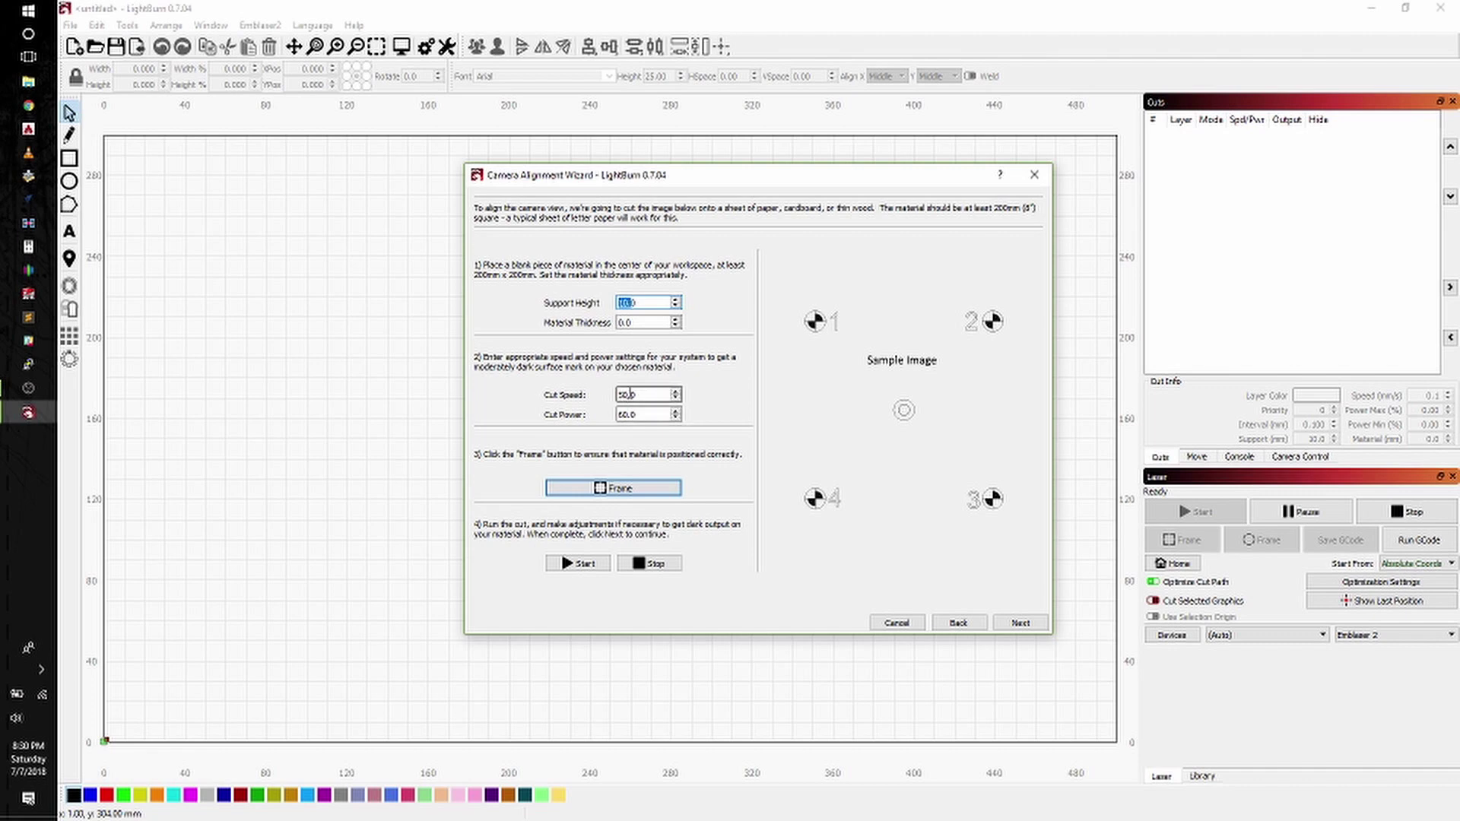
left_click(637, 415)
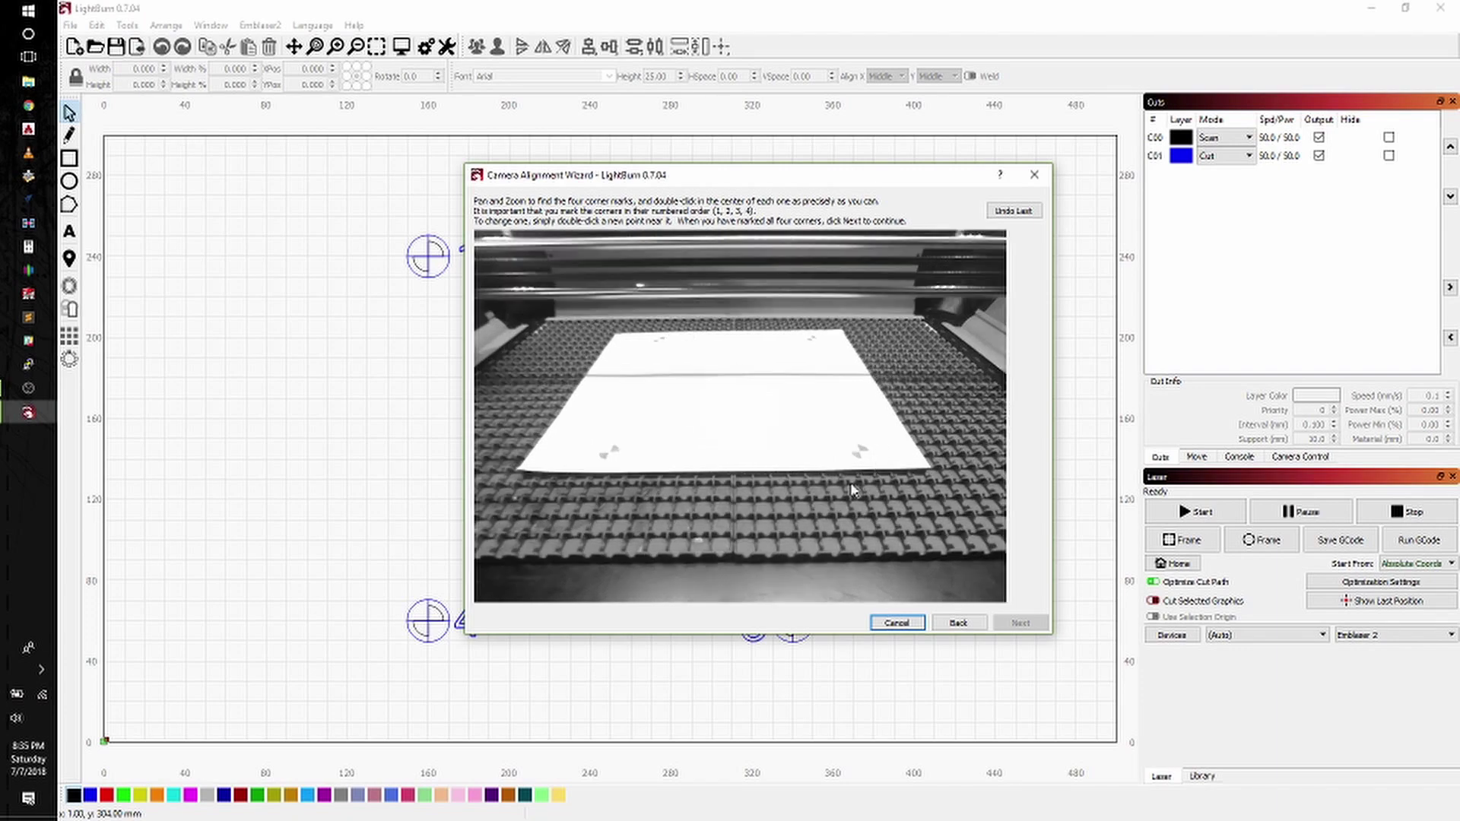
Step: Mark the centers of the first two alignment targets on the paper's near edge, the near-right one first and the near-left one second
scroll(880, 456, "up", 3)
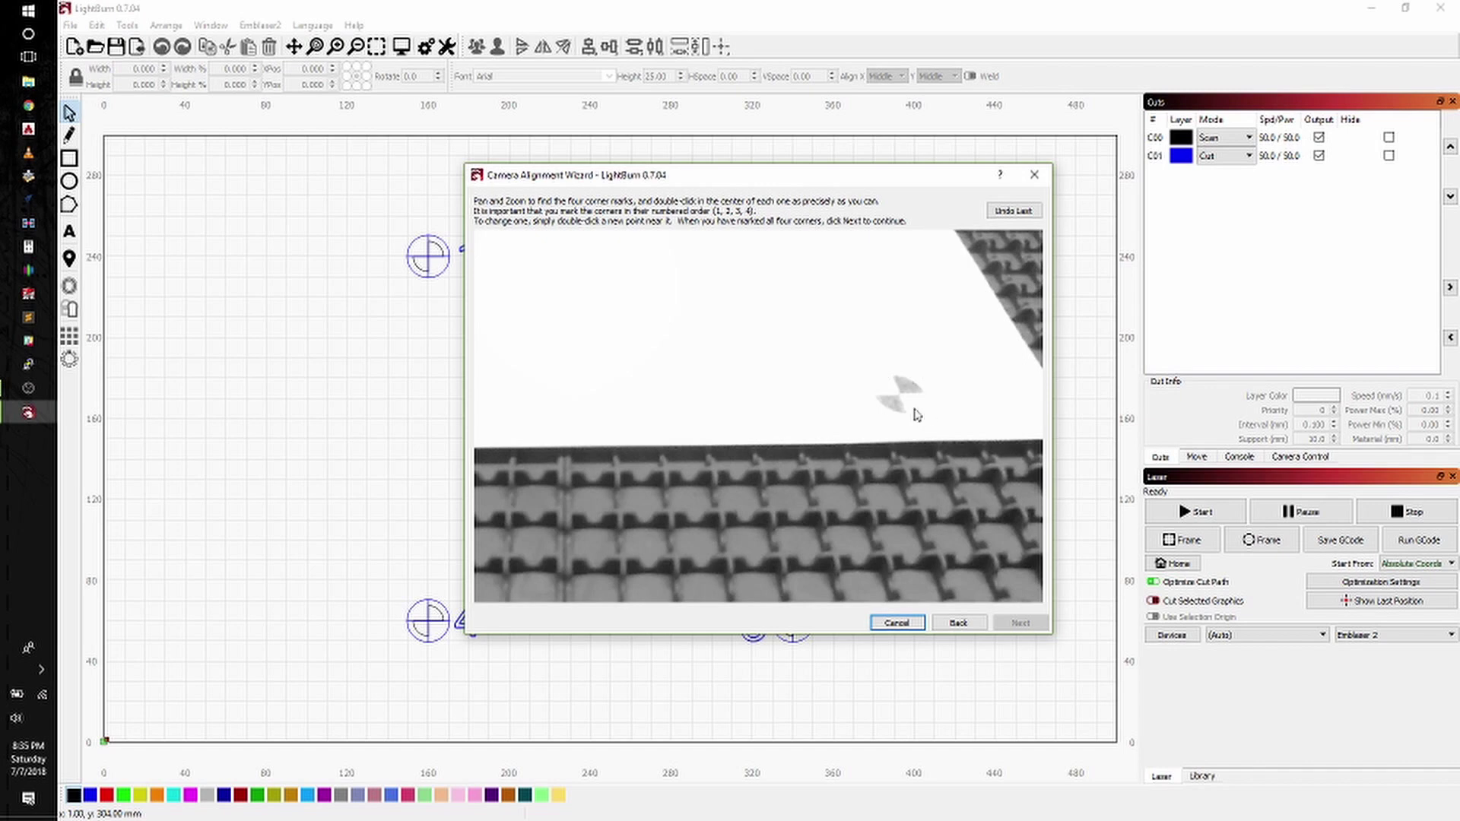
scroll(915, 410, "up", 3)
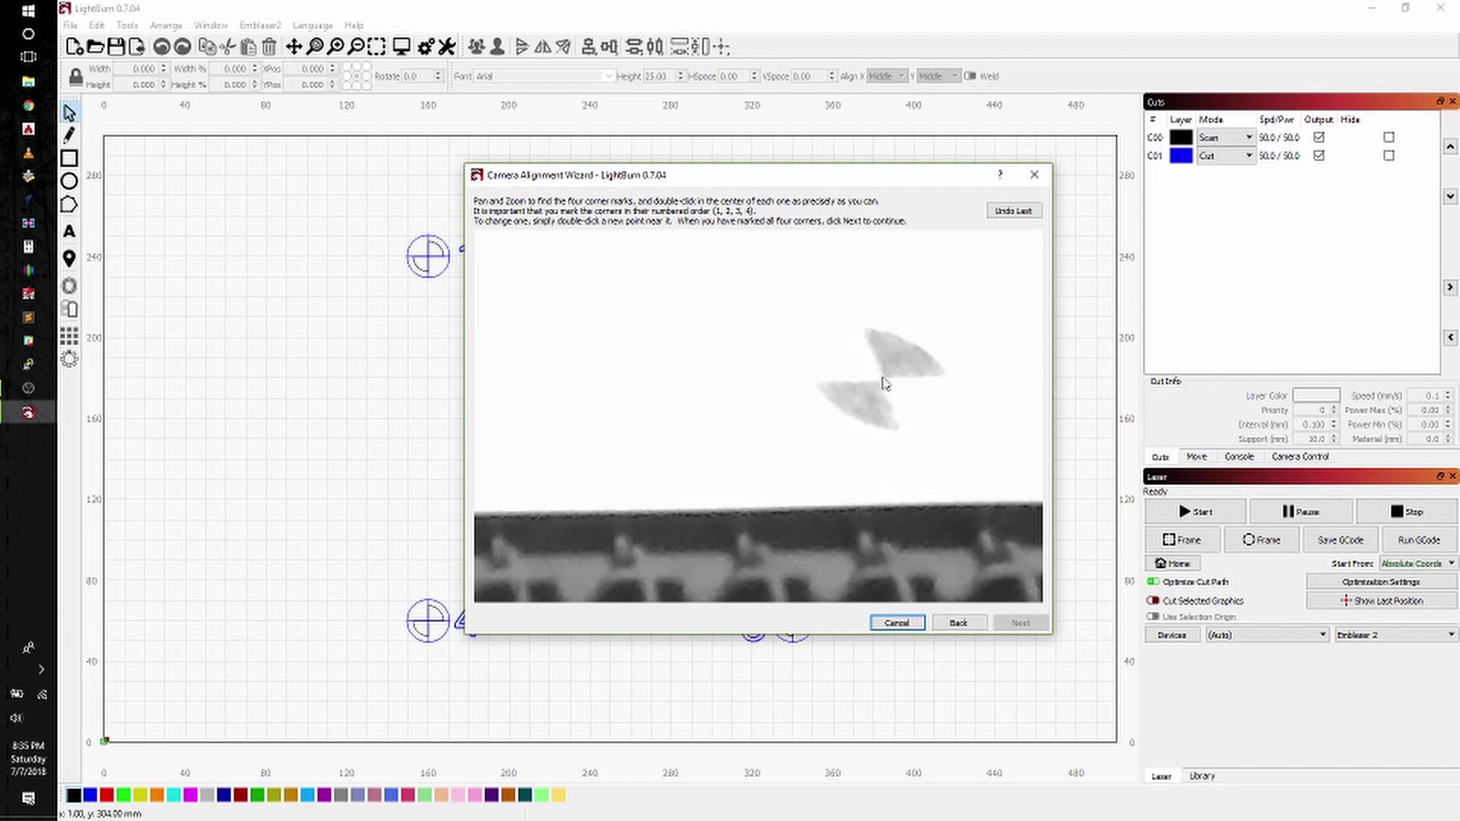
scroll(882, 410, "down", 5)
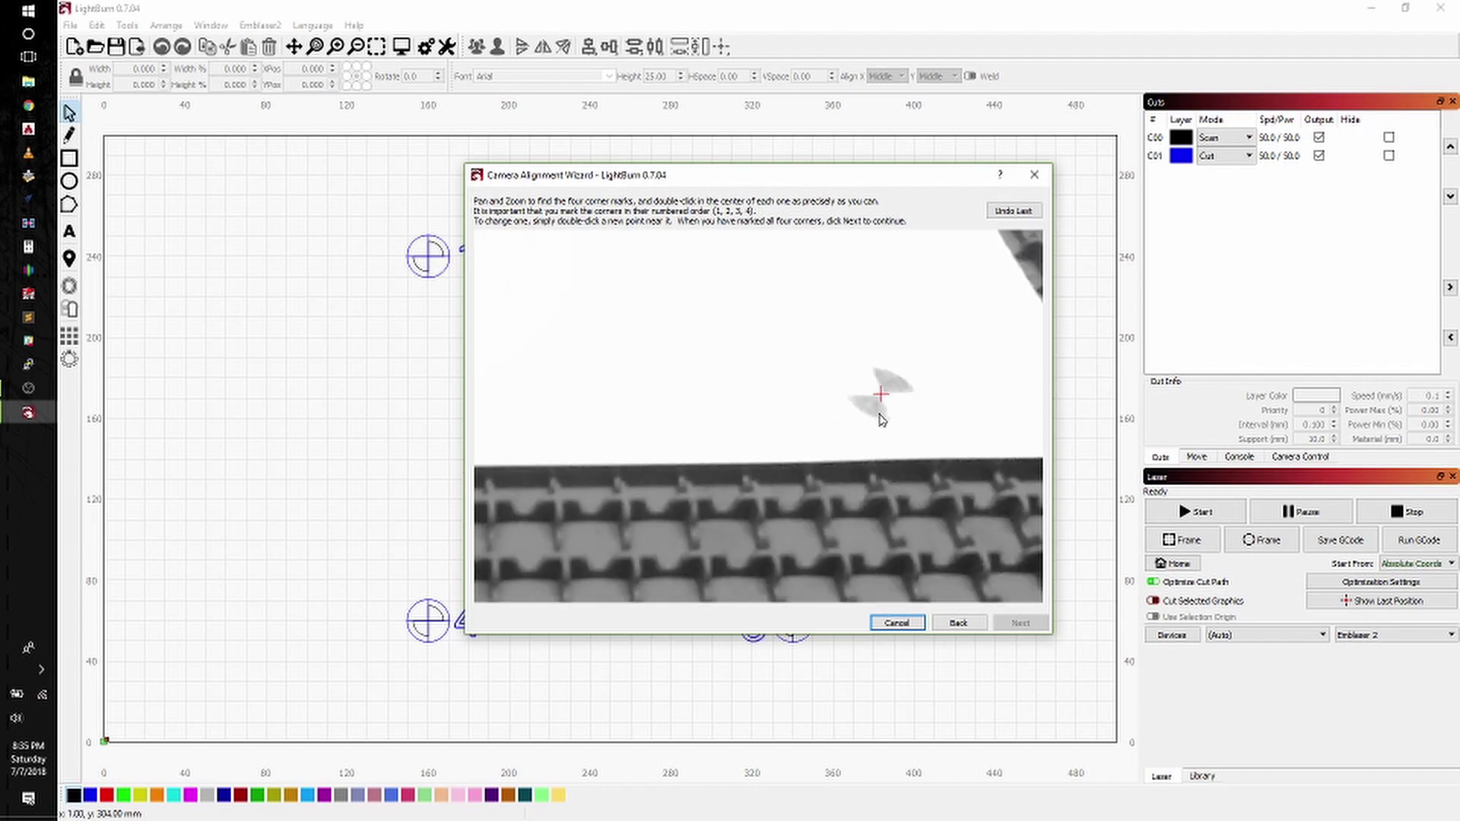
scroll(645, 413, "up", 8)
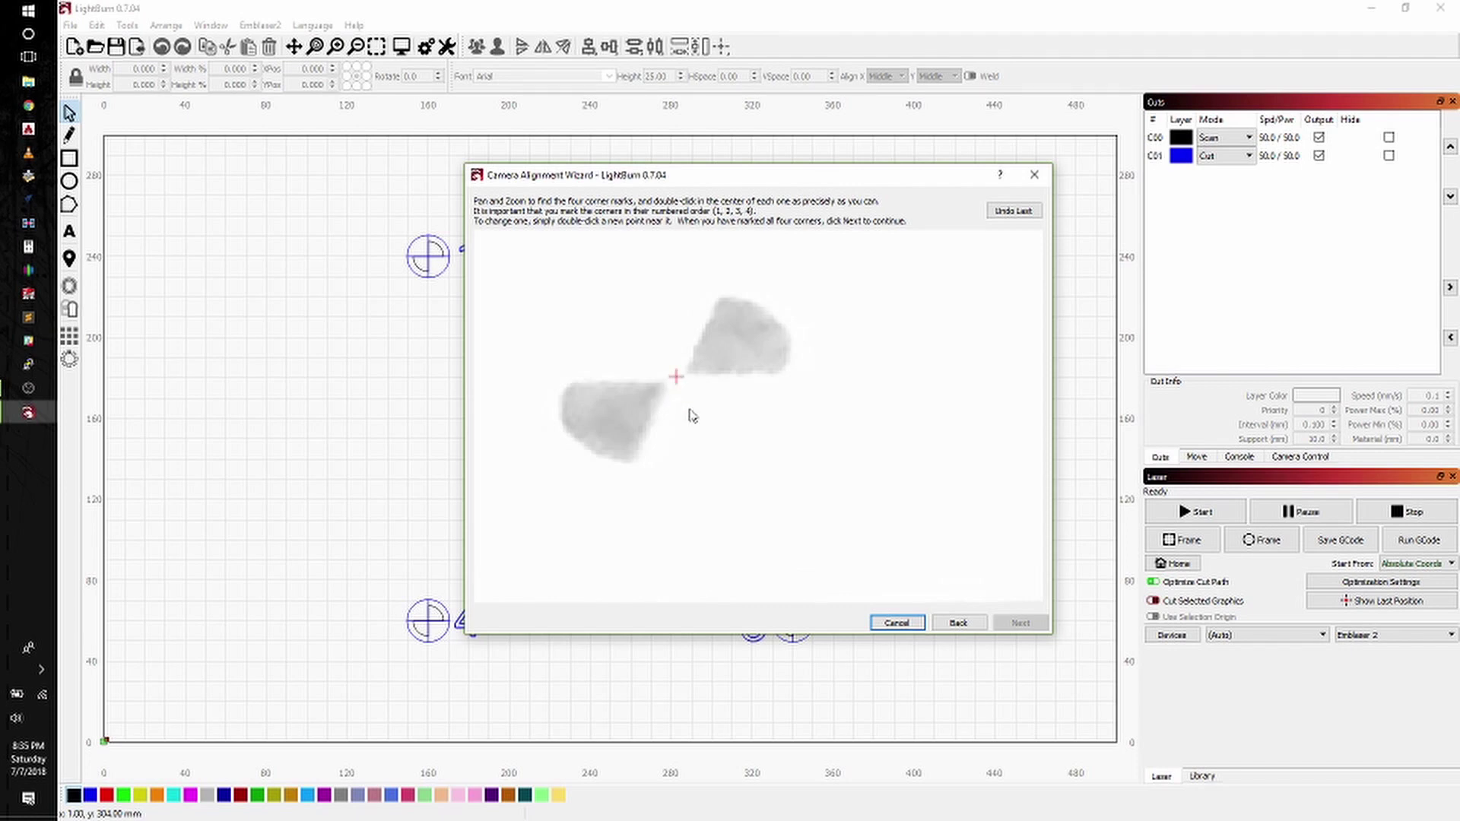
scroll(688, 416, "down", 8)
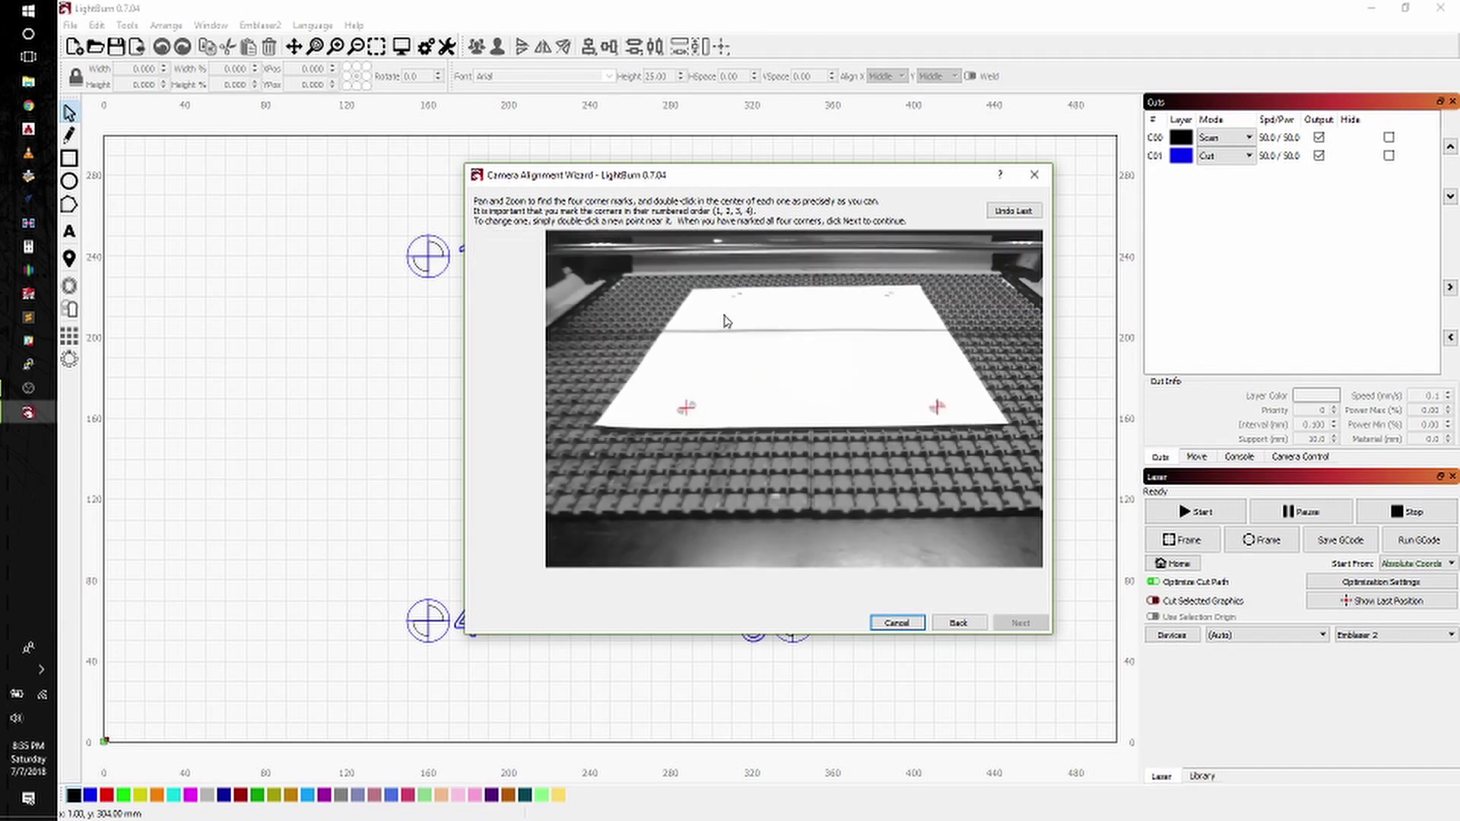
Step: Mark the centers of the two targets on the paper's far edge, the far-left one as third and the far-right one as fourth
scroll(734, 300, "up", 5)
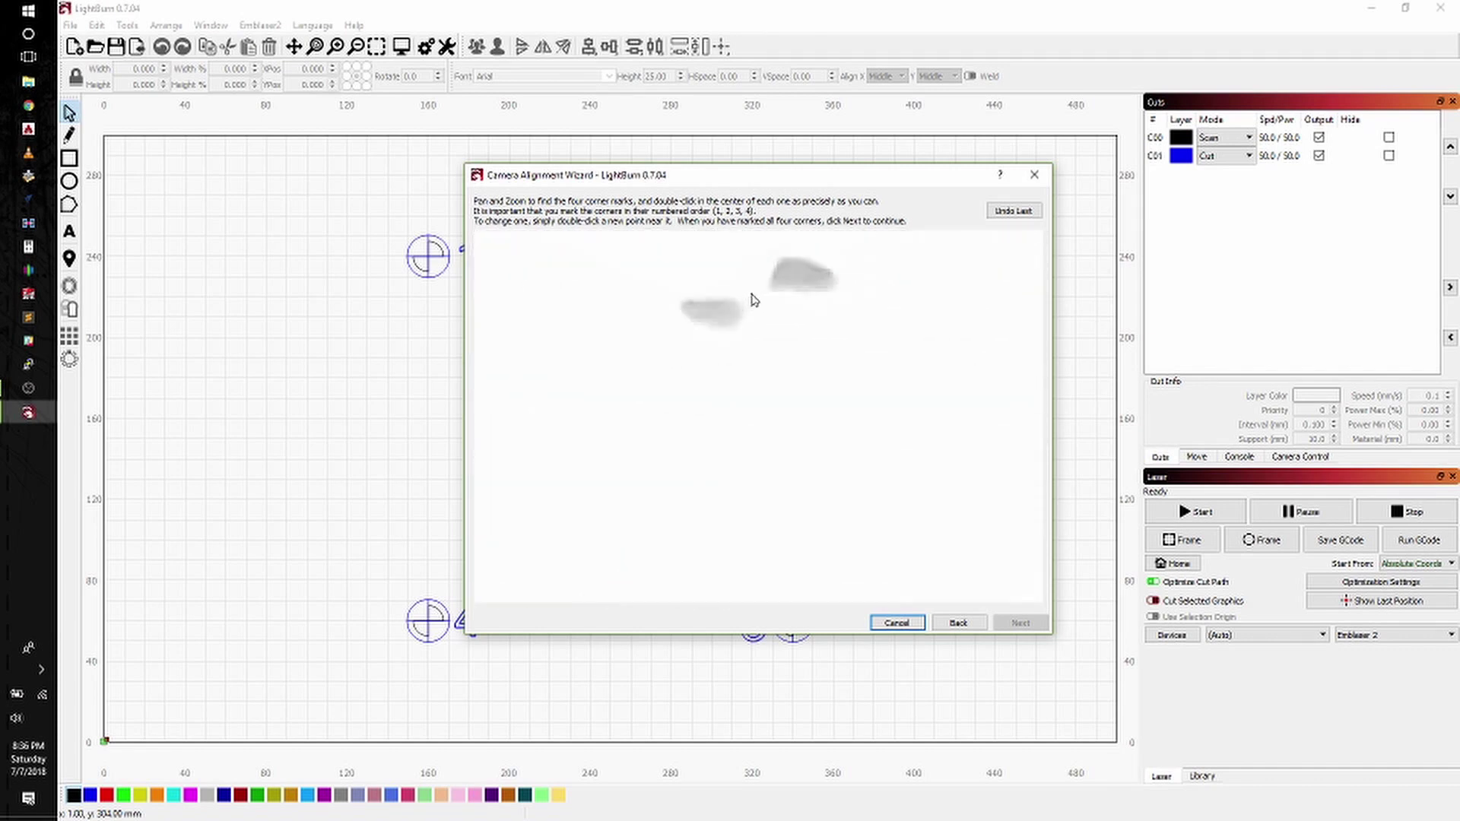
scroll(760, 302, "up", 1)
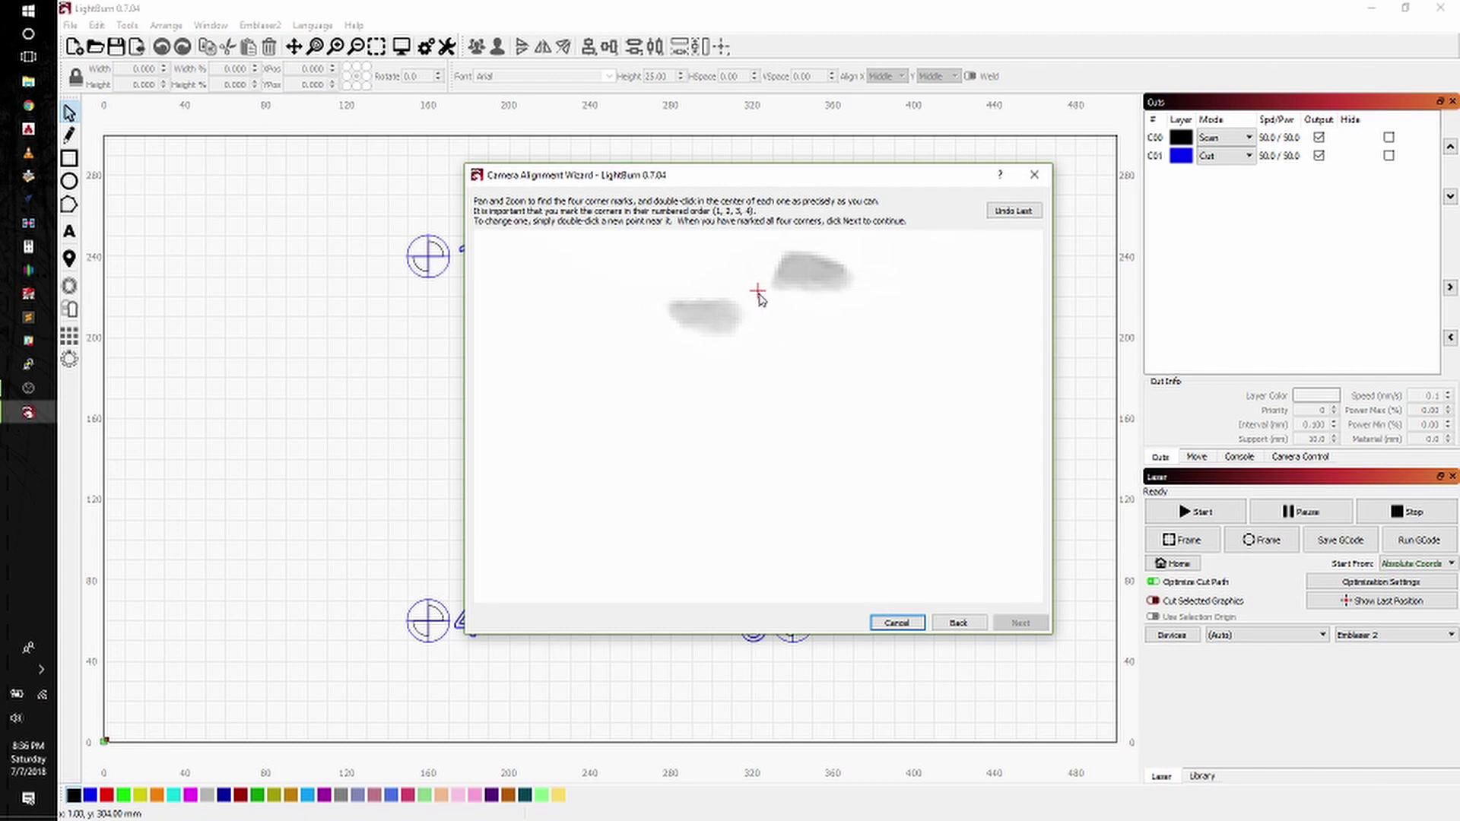
scroll(757, 299, "down", 5)
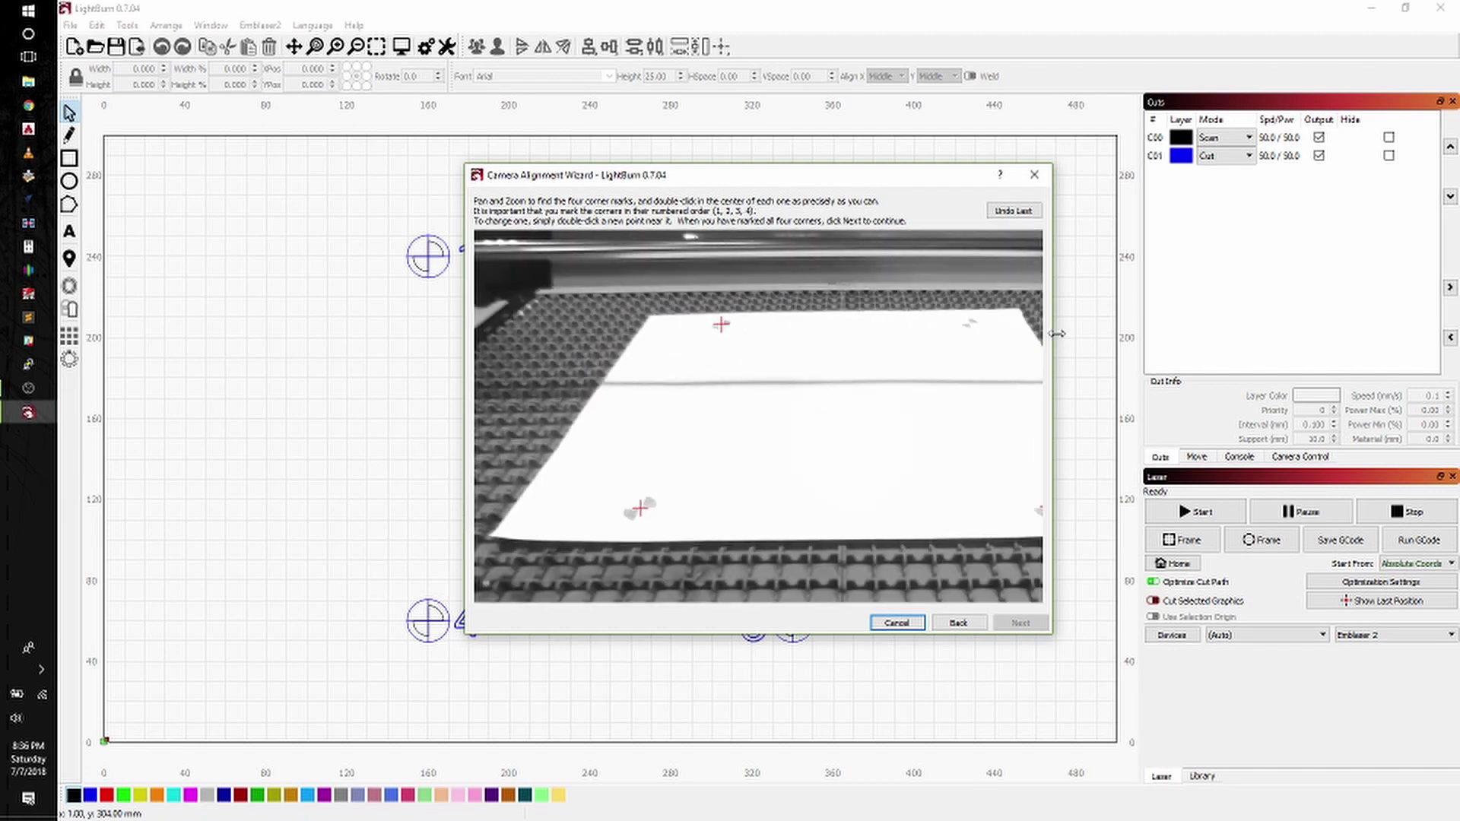
scroll(973, 343, "up", 5)
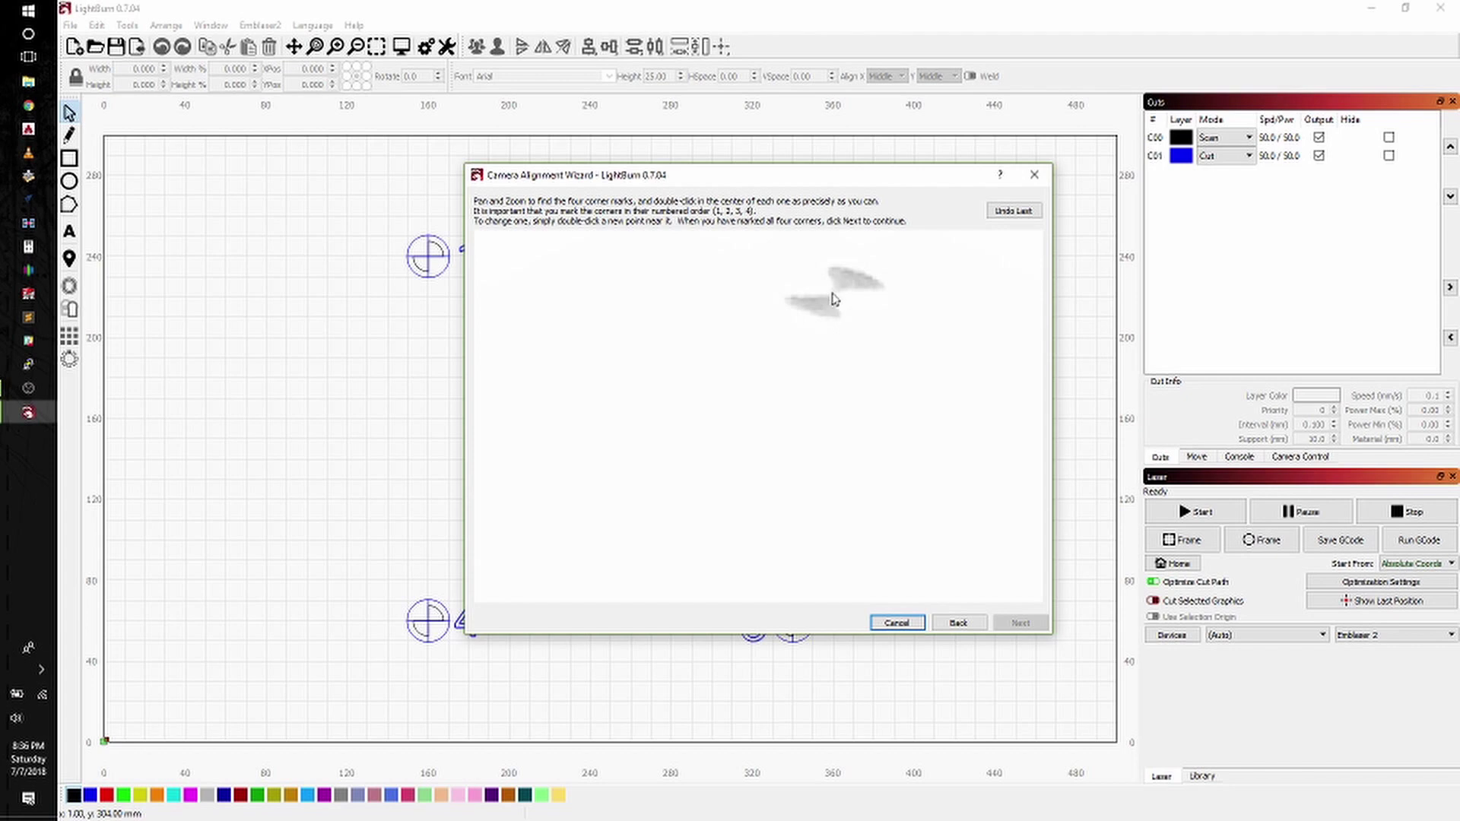
double_click(831, 291)
scroll(834, 332, "down", 8)
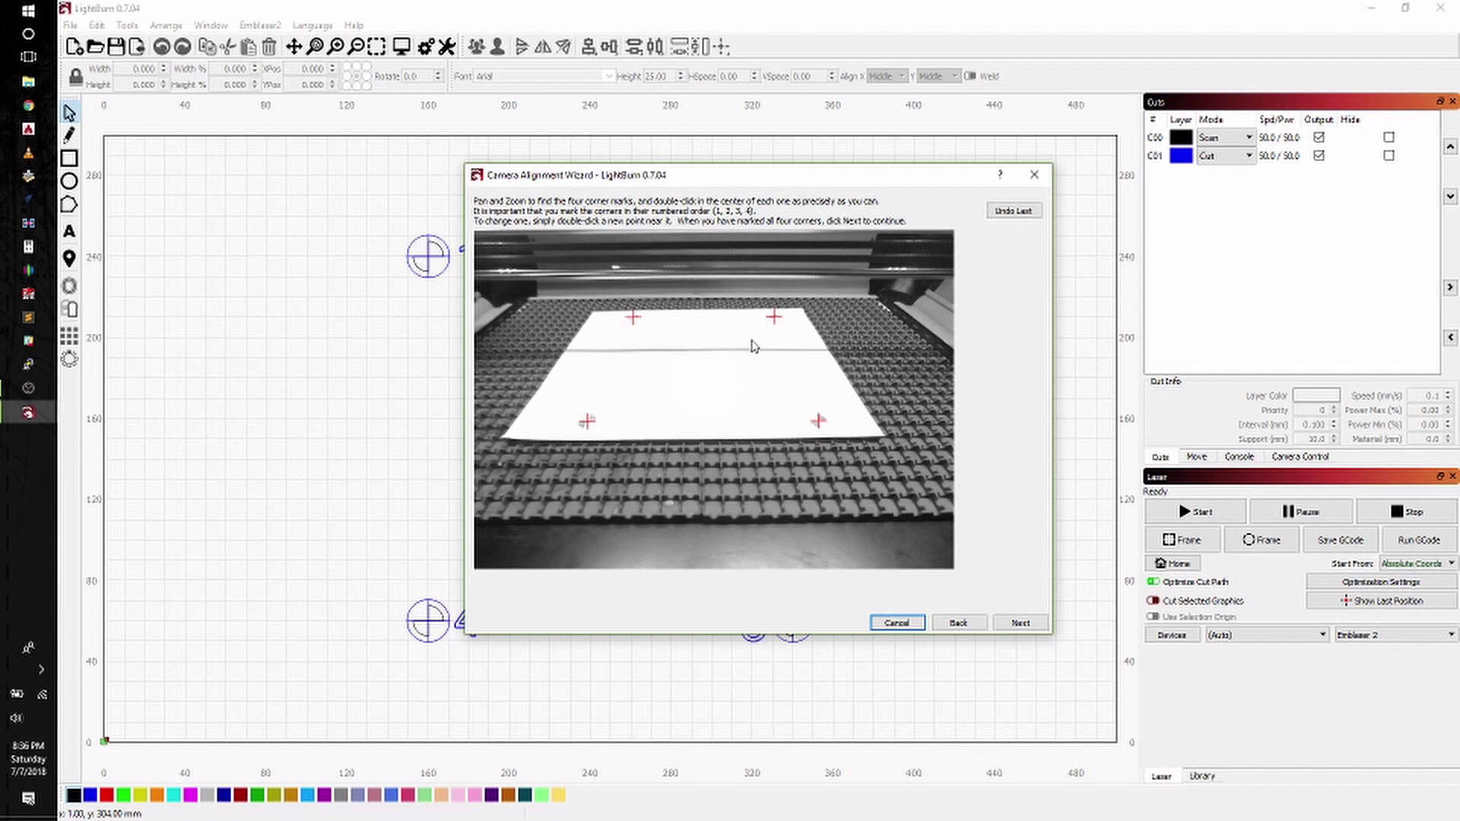
Step: Accept the four marked corners and finish the Camera Alignment Wizard
scroll(637, 350, "up", 2)
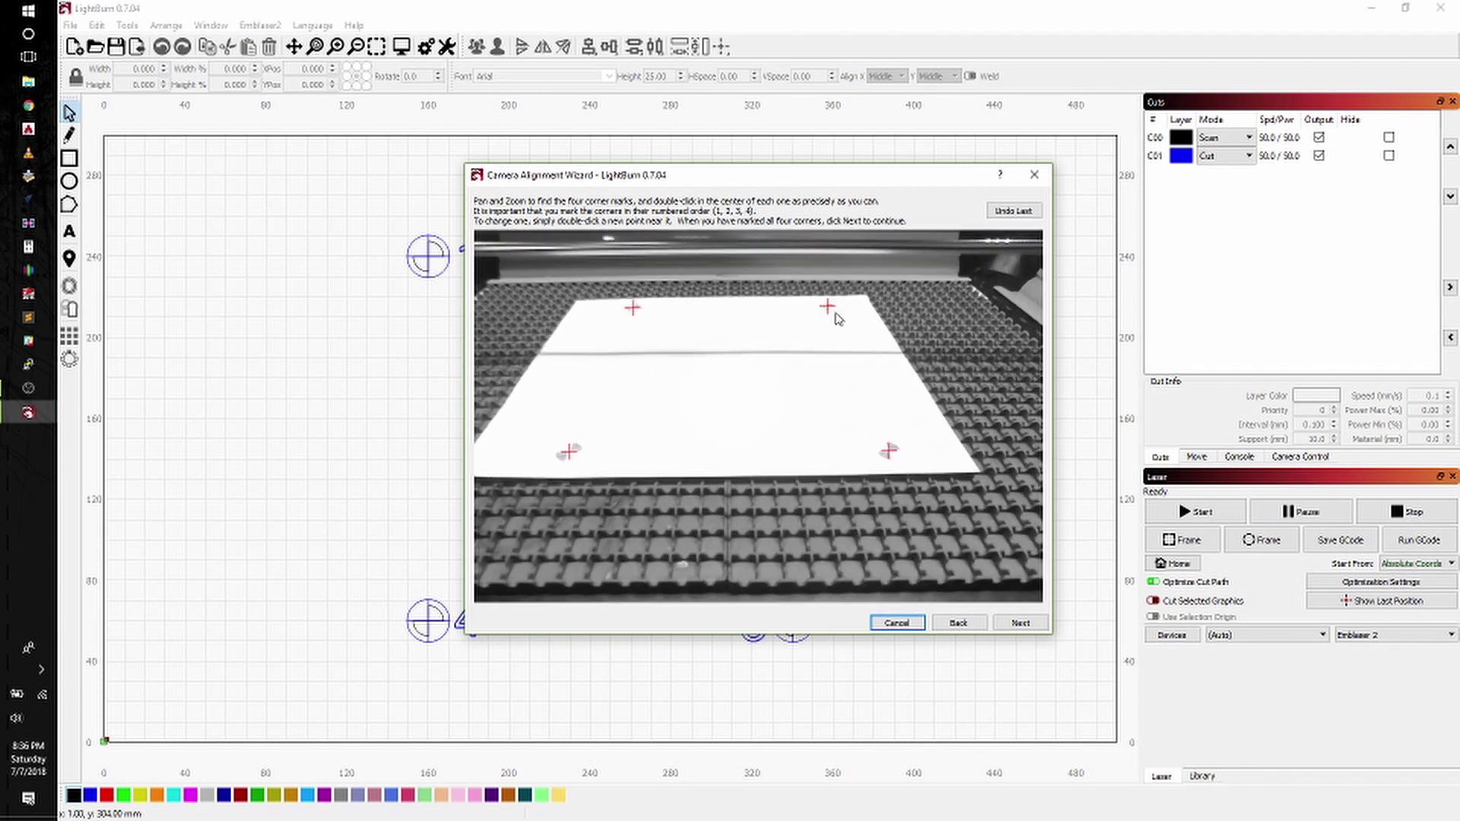
left_click(1024, 623)
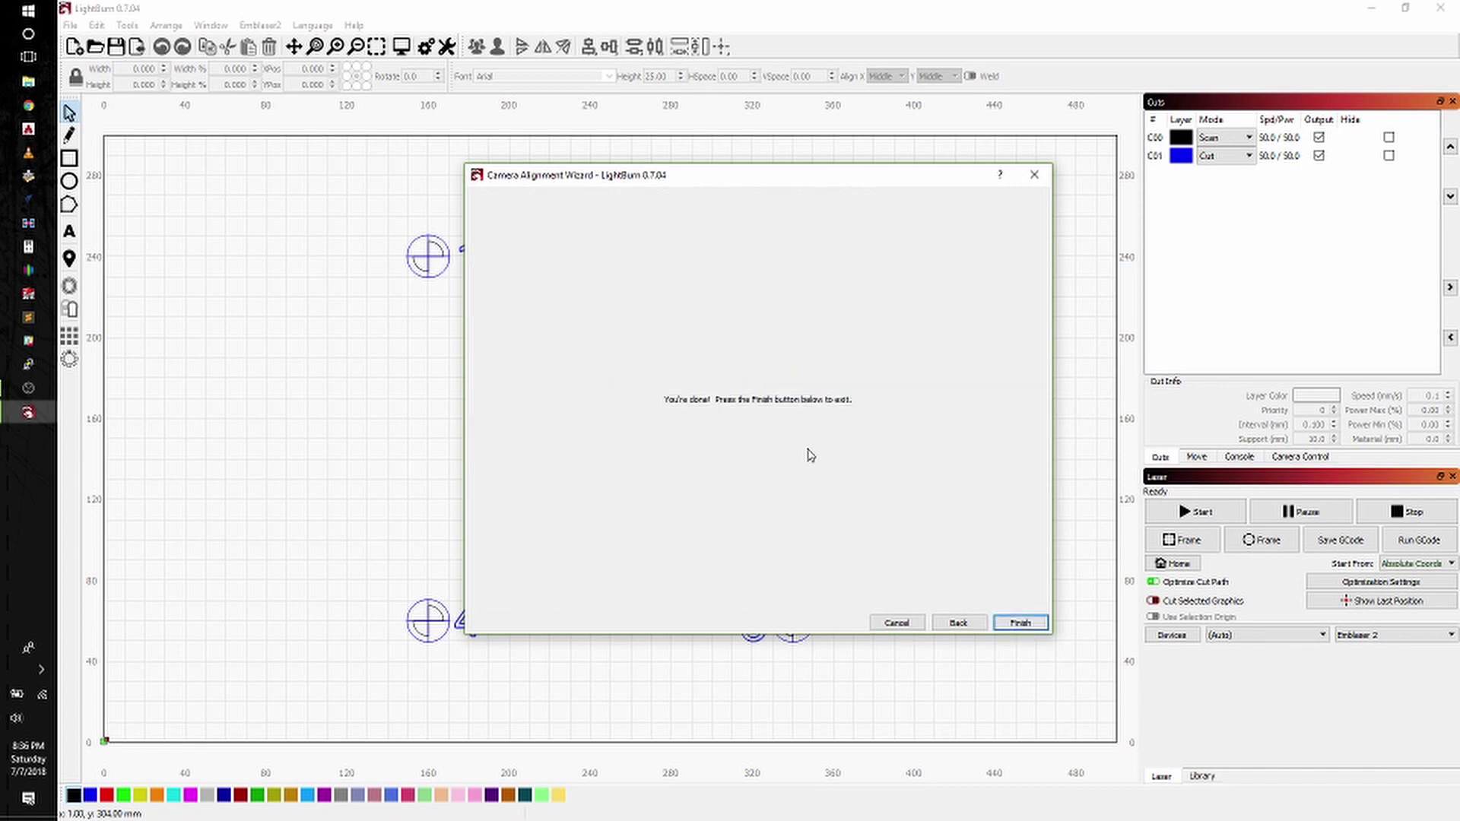
left_click(1020, 623)
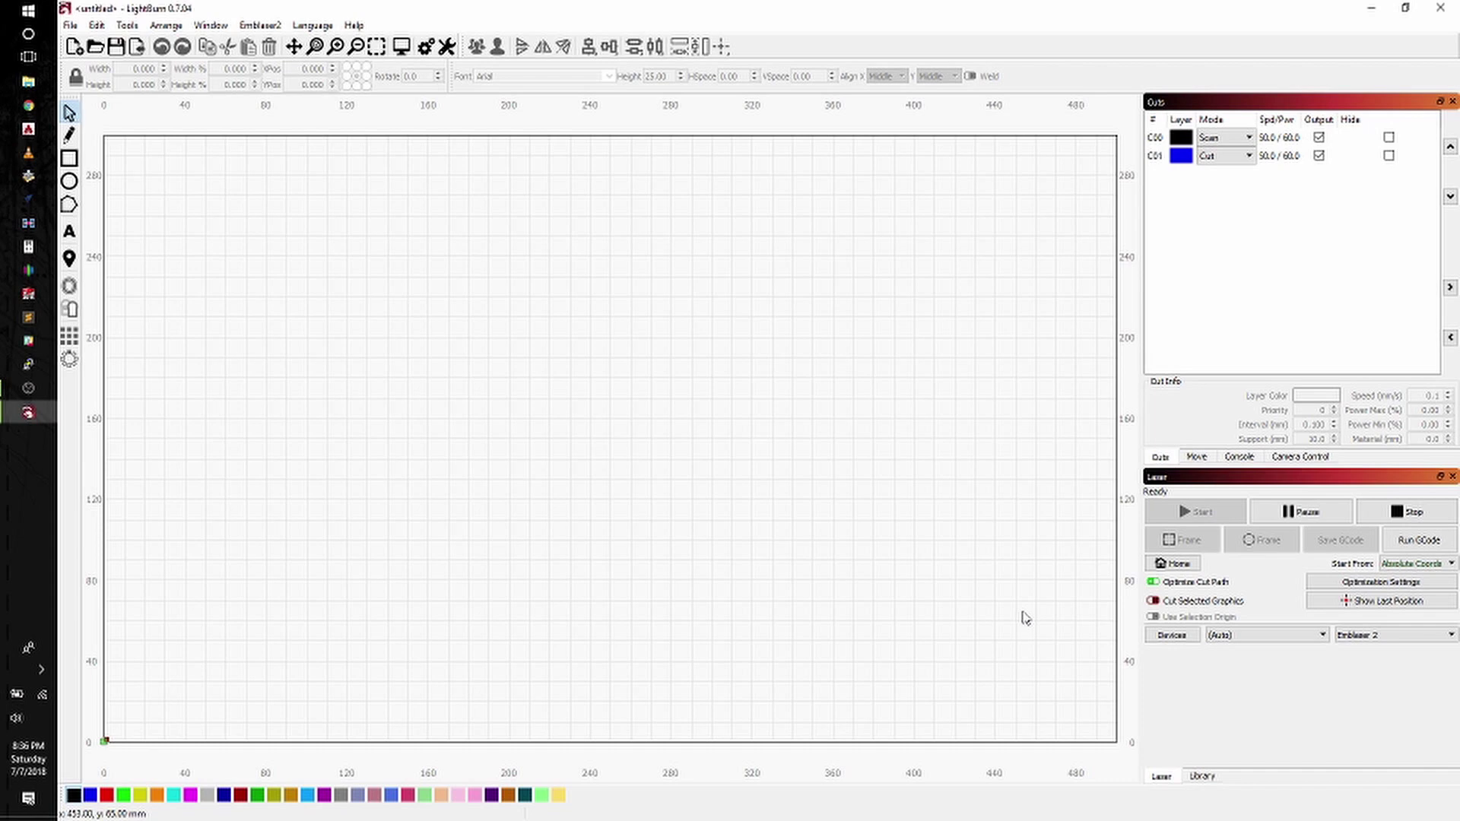
Step: Select E2 Camera for the camera controls and update the camera overlay on the workspace
left_click(1315, 461)
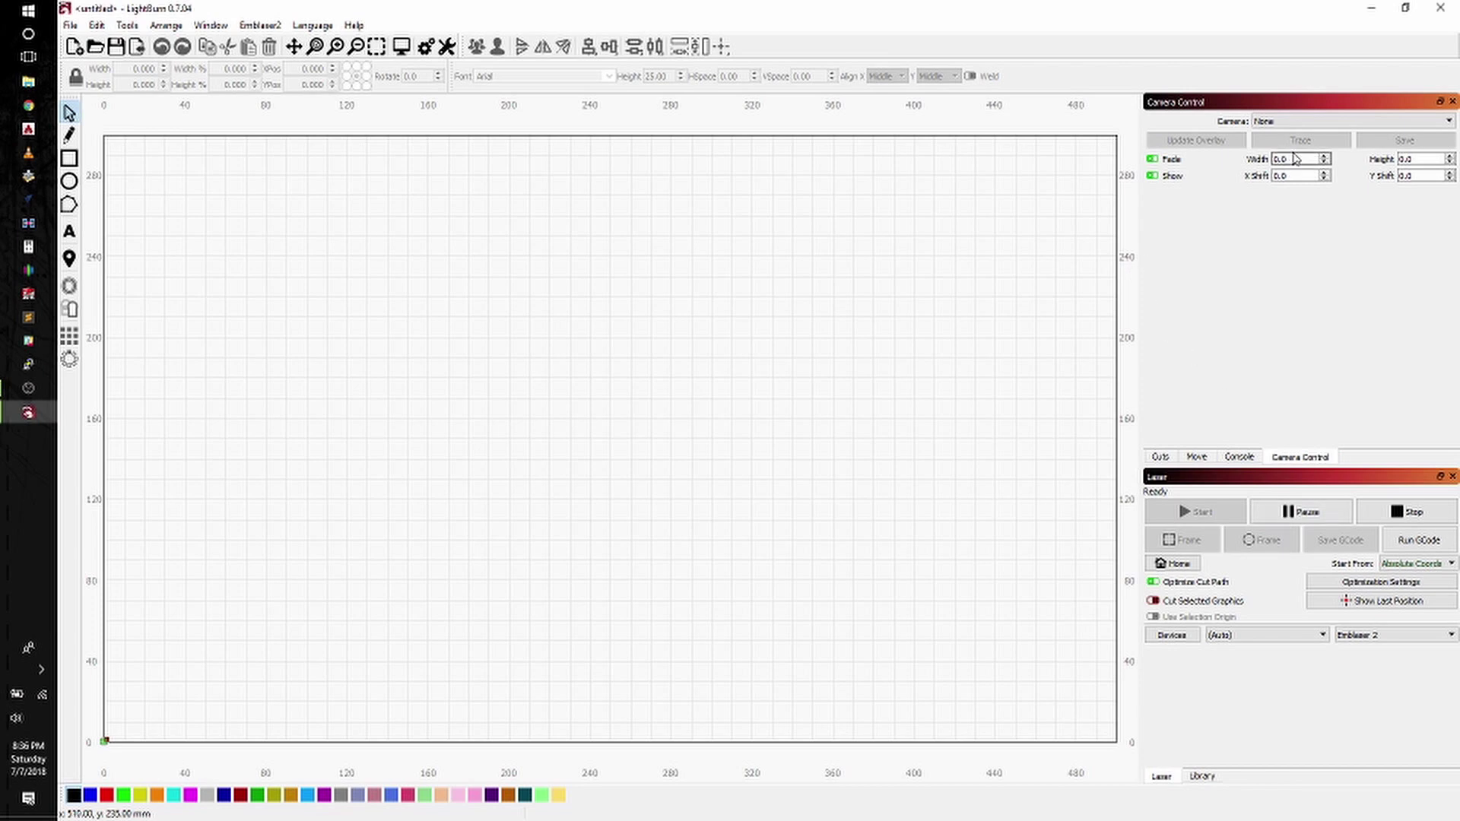
left_click(1320, 124)
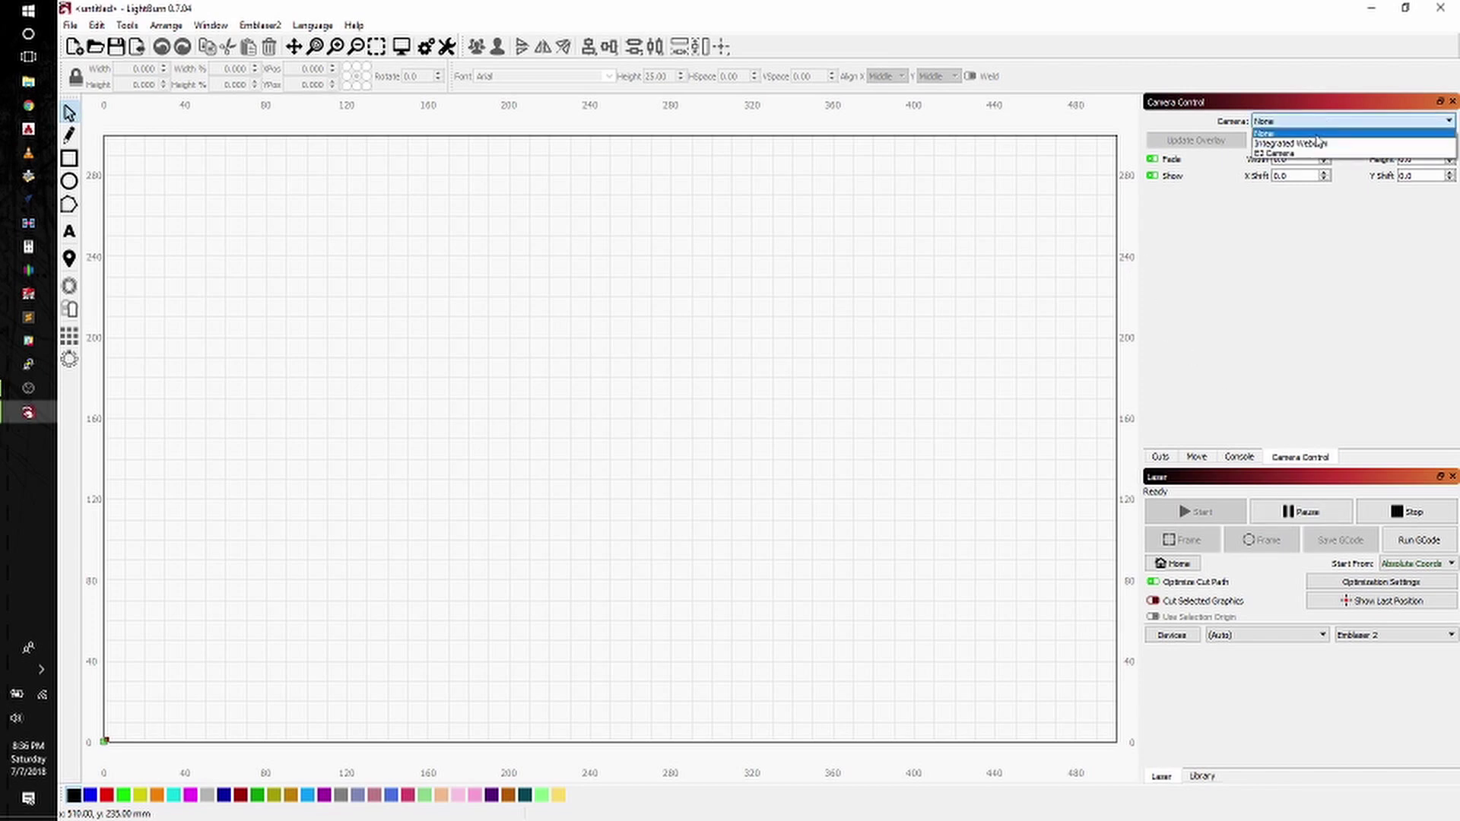
left_click(1293, 154)
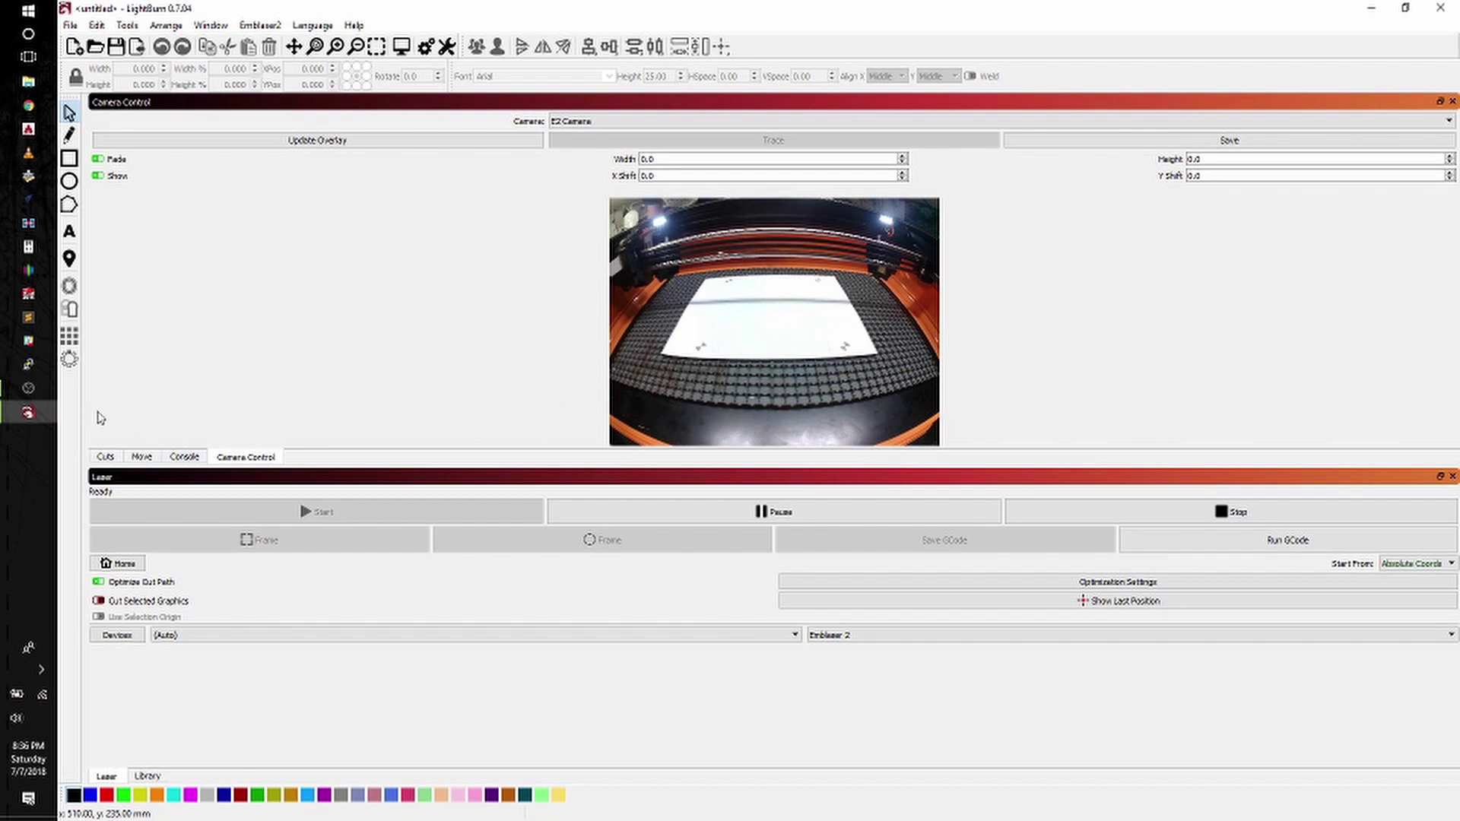
left_click_drag(85, 416, 902, 430)
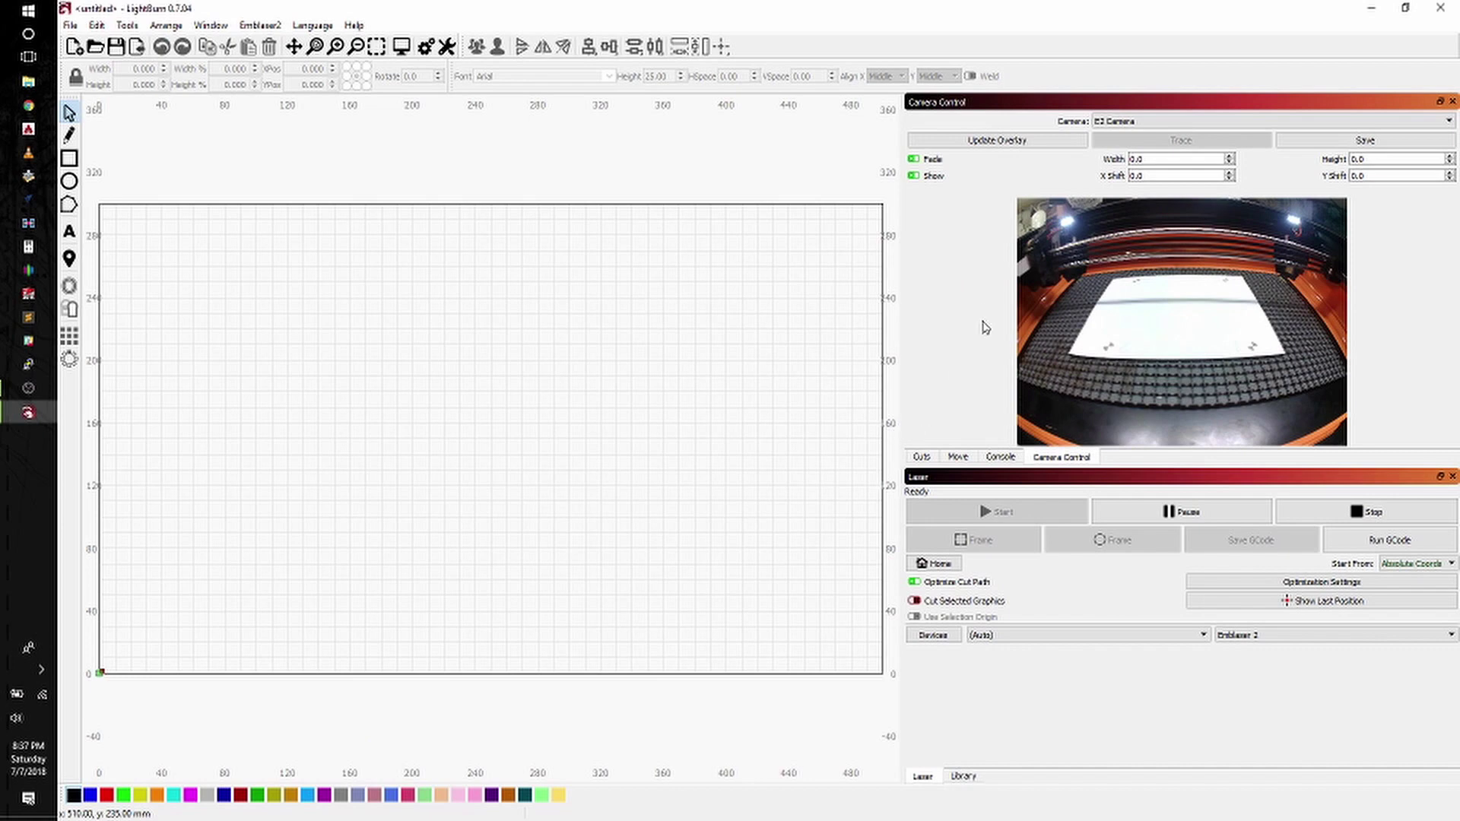
left_click(985, 143)
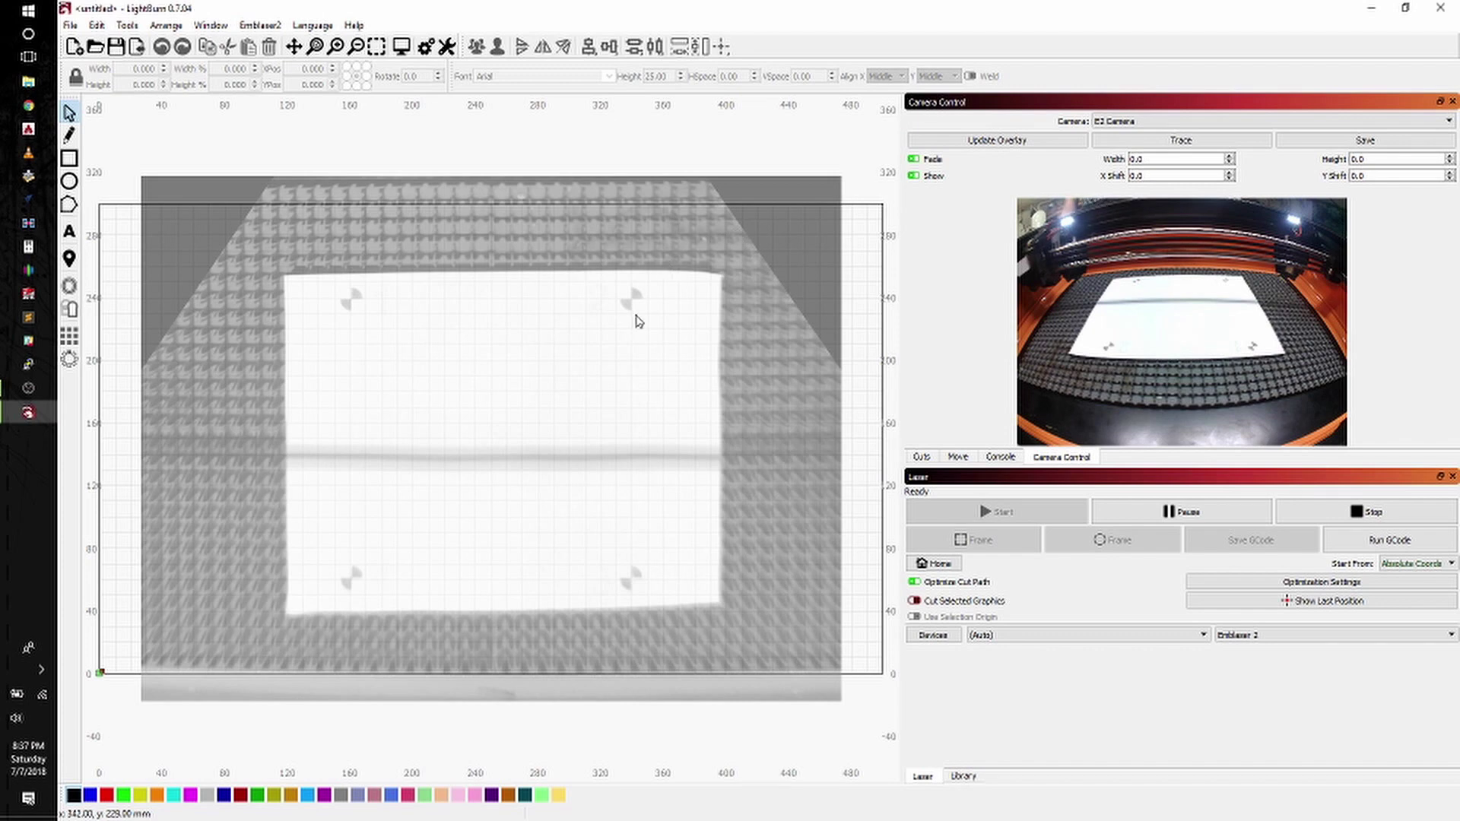
Step: Send the laser head to the center of the upper-left alignment target in the camera overlay
scroll(620, 321, "down", 1)
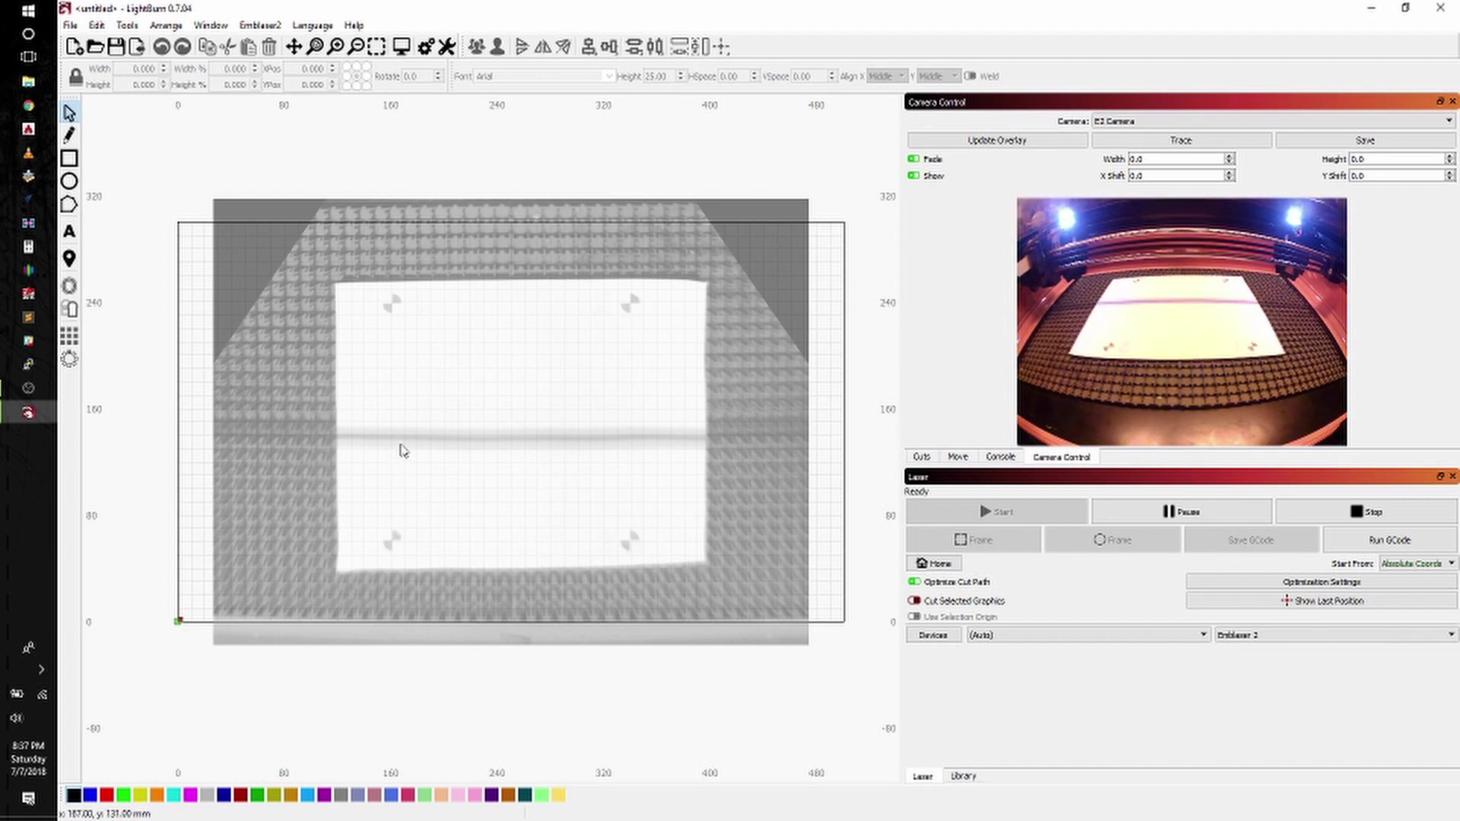
scroll(373, 319, "up", 5)
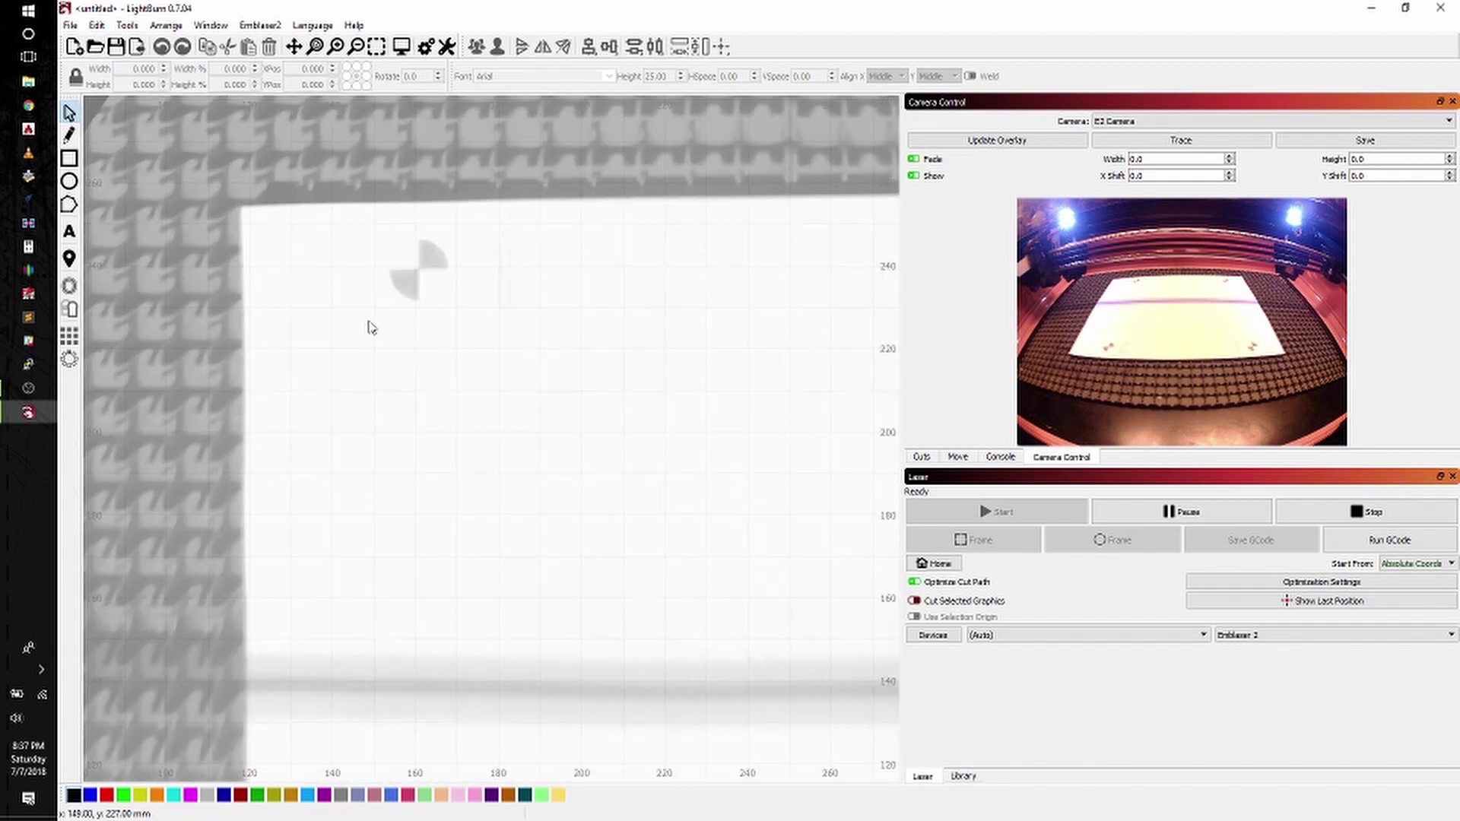
left_click(69, 258)
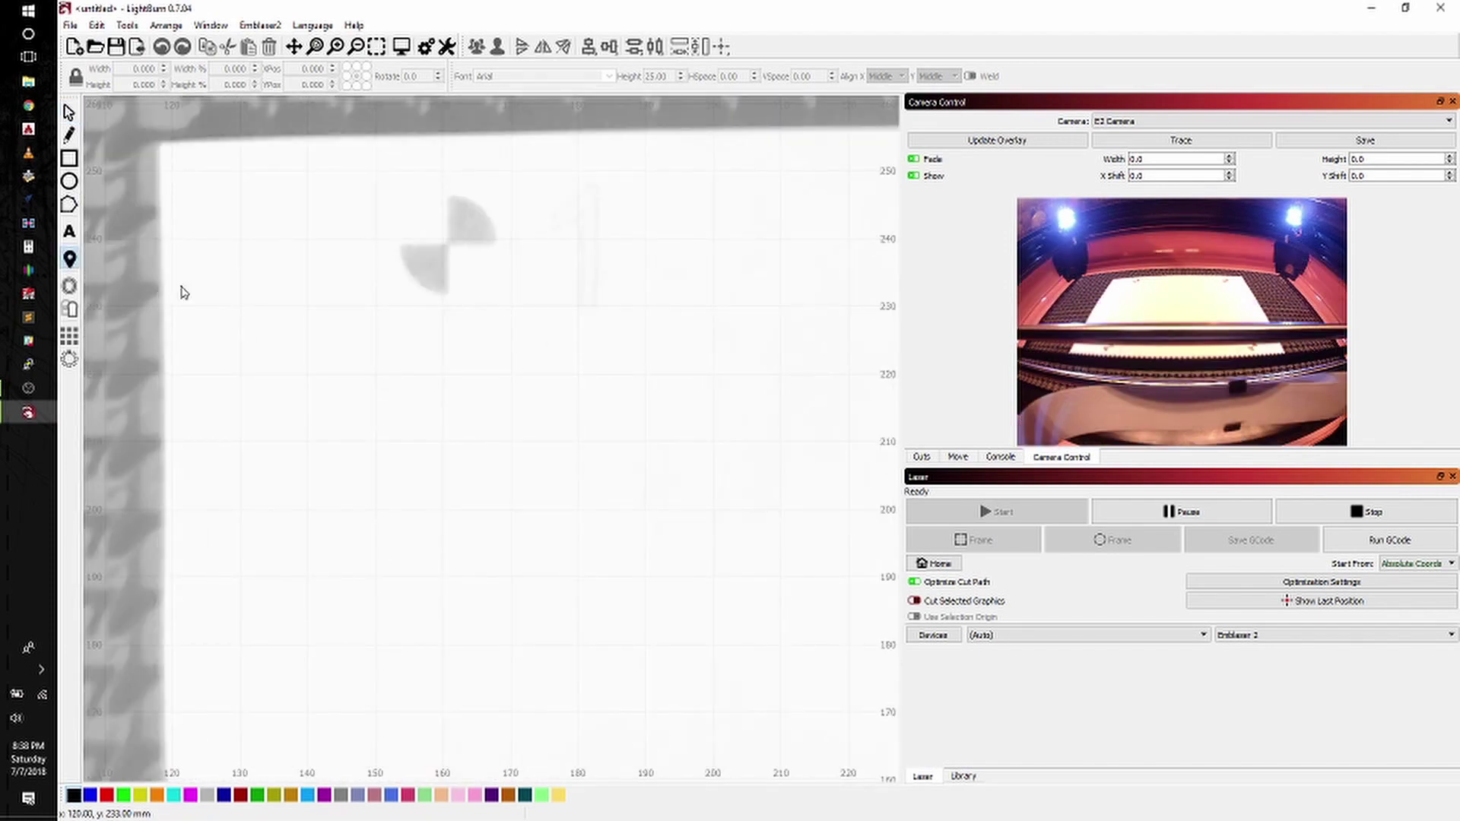
left_click(450, 248)
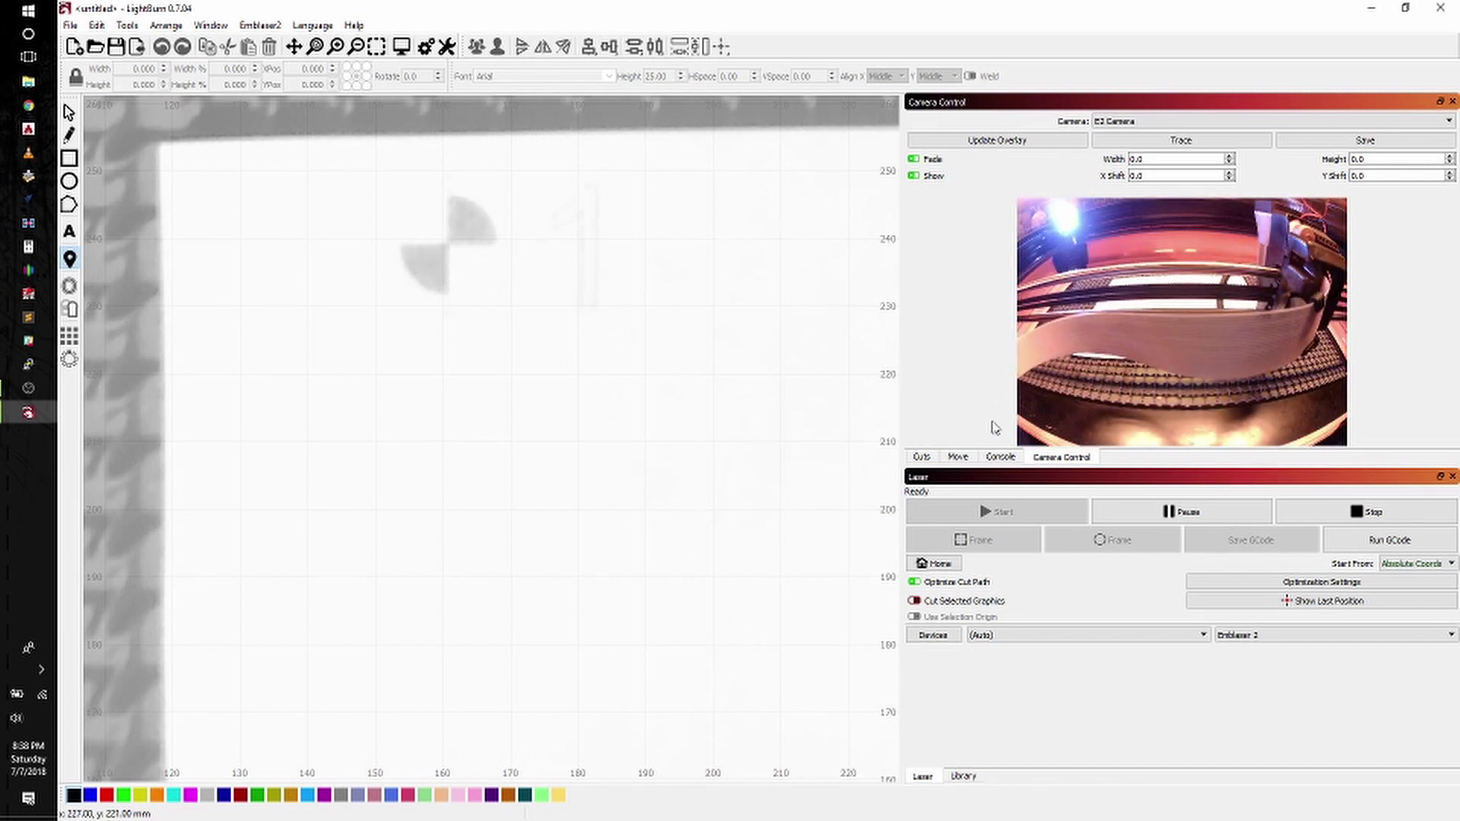
Step: Set the jog distance to 5.0 and lower the Z axis by that distance
left_click(968, 458)
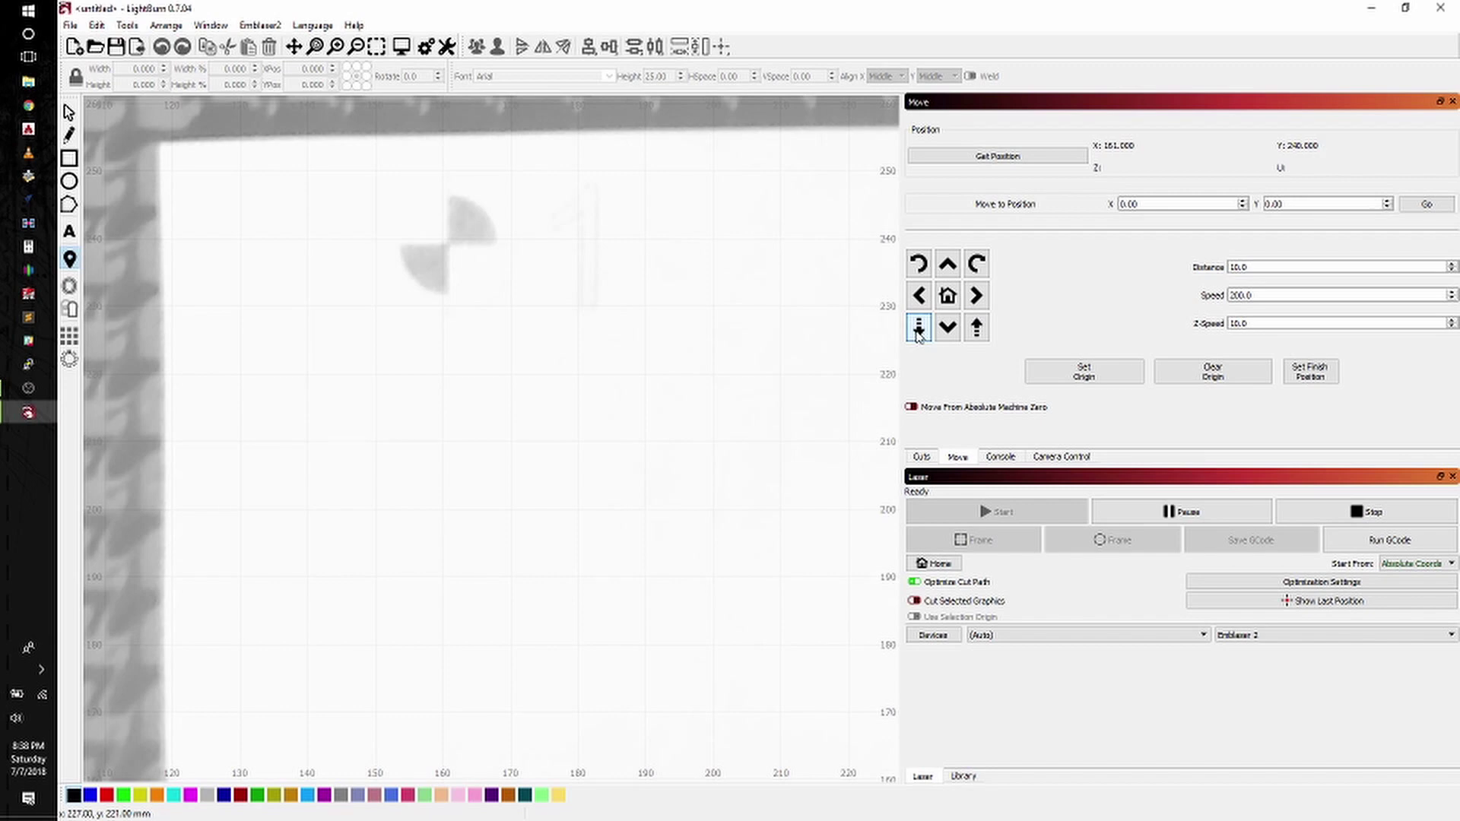
left_click(1255, 266)
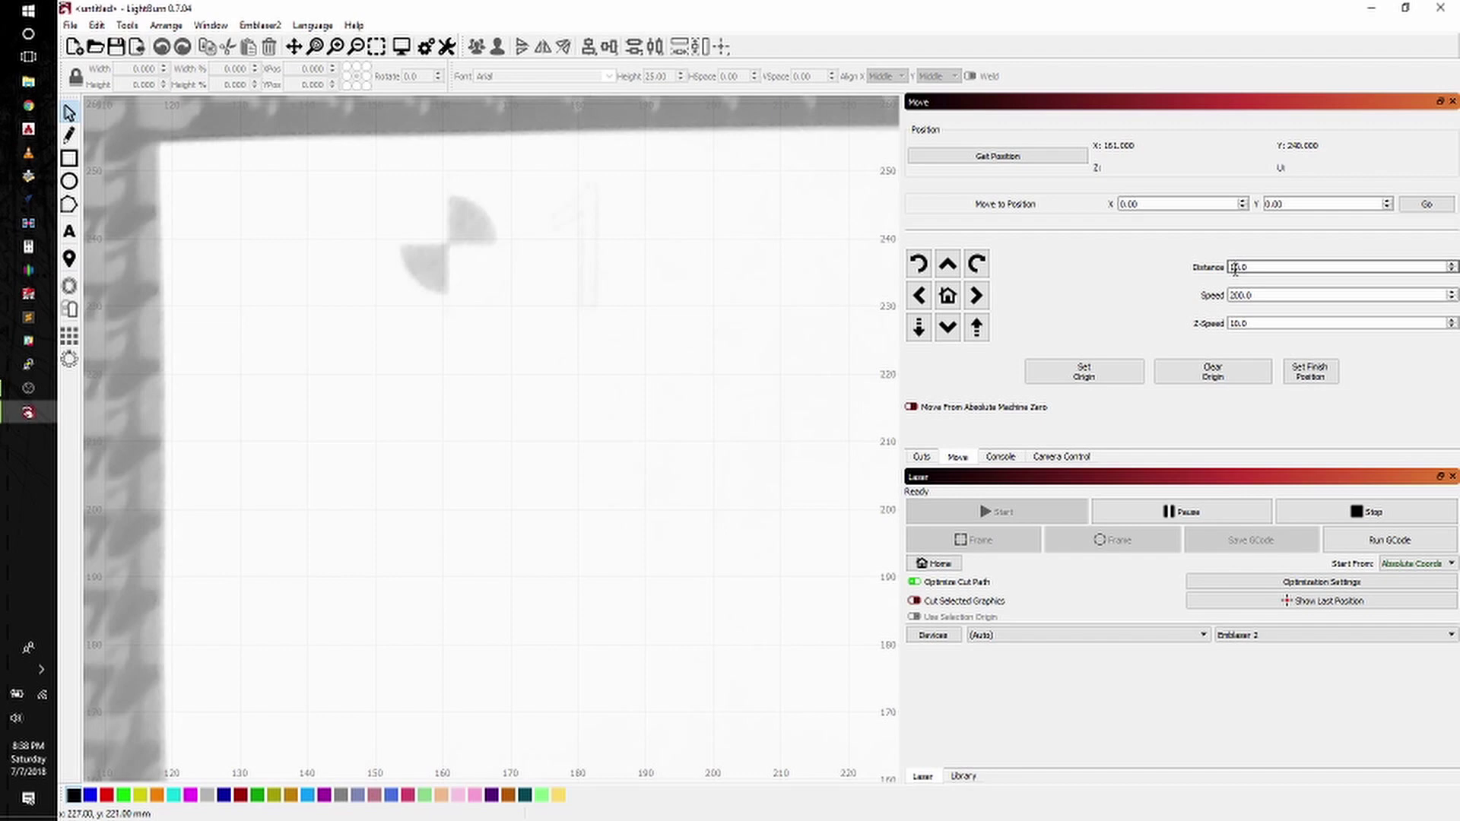
double_click(1254, 266)
type("1.0")
type("5")
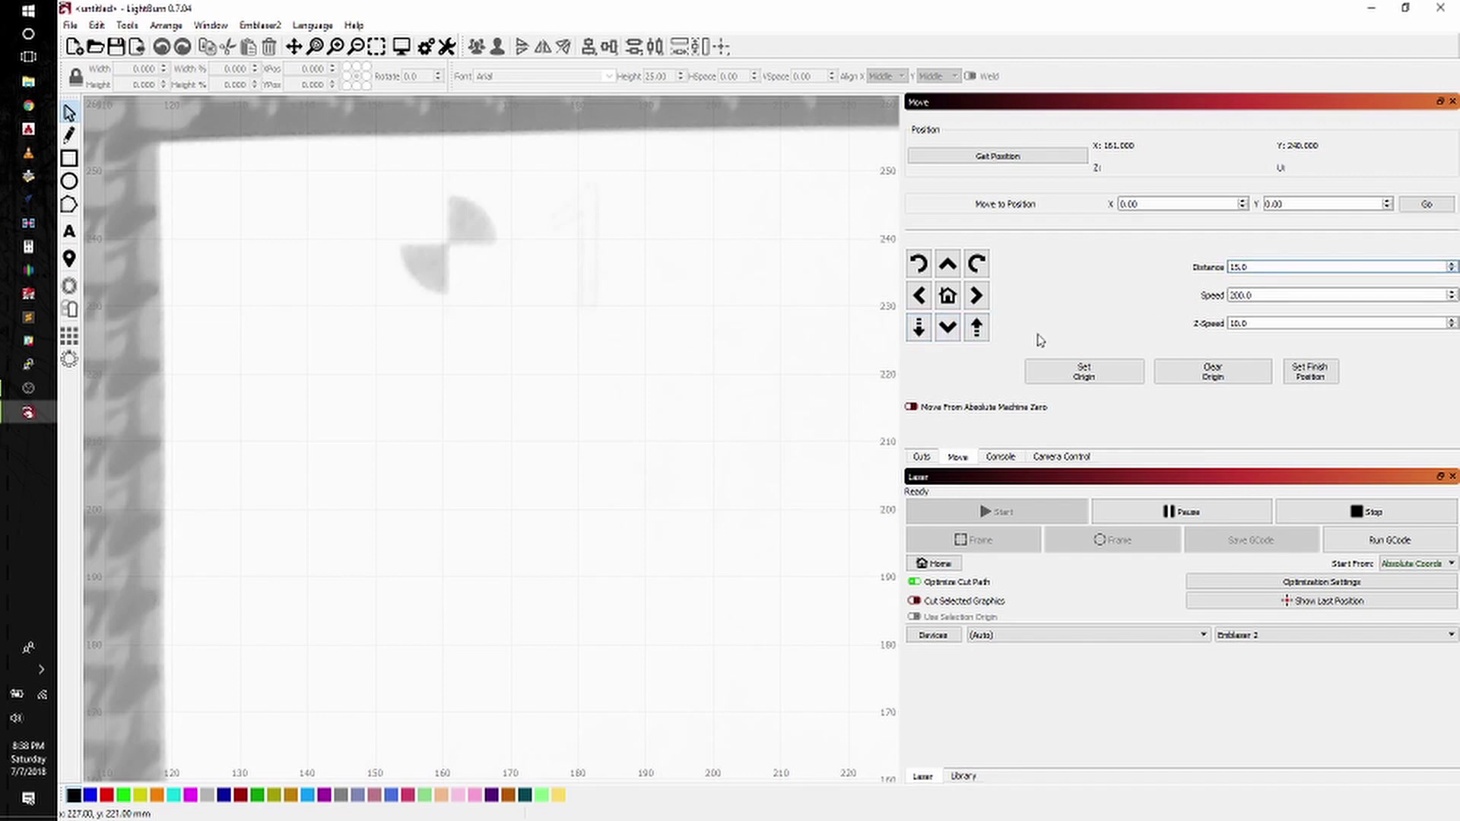
key("Left")
key("BackSpace")
left_click(924, 332)
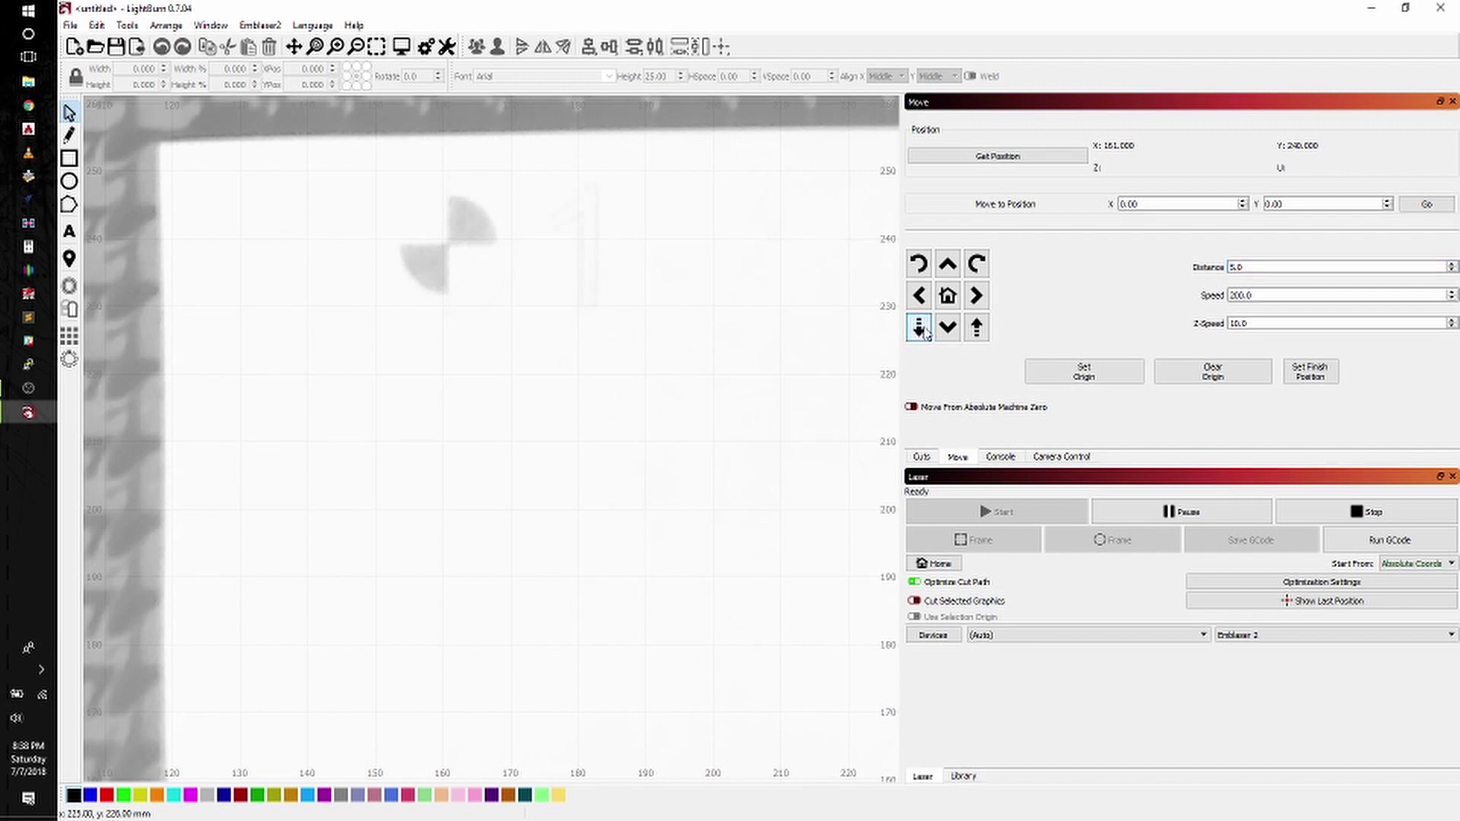
Step: Send the laser head to the upper-left target again and activate the laser positioning tool for another check of the overlay
left_click(69, 259)
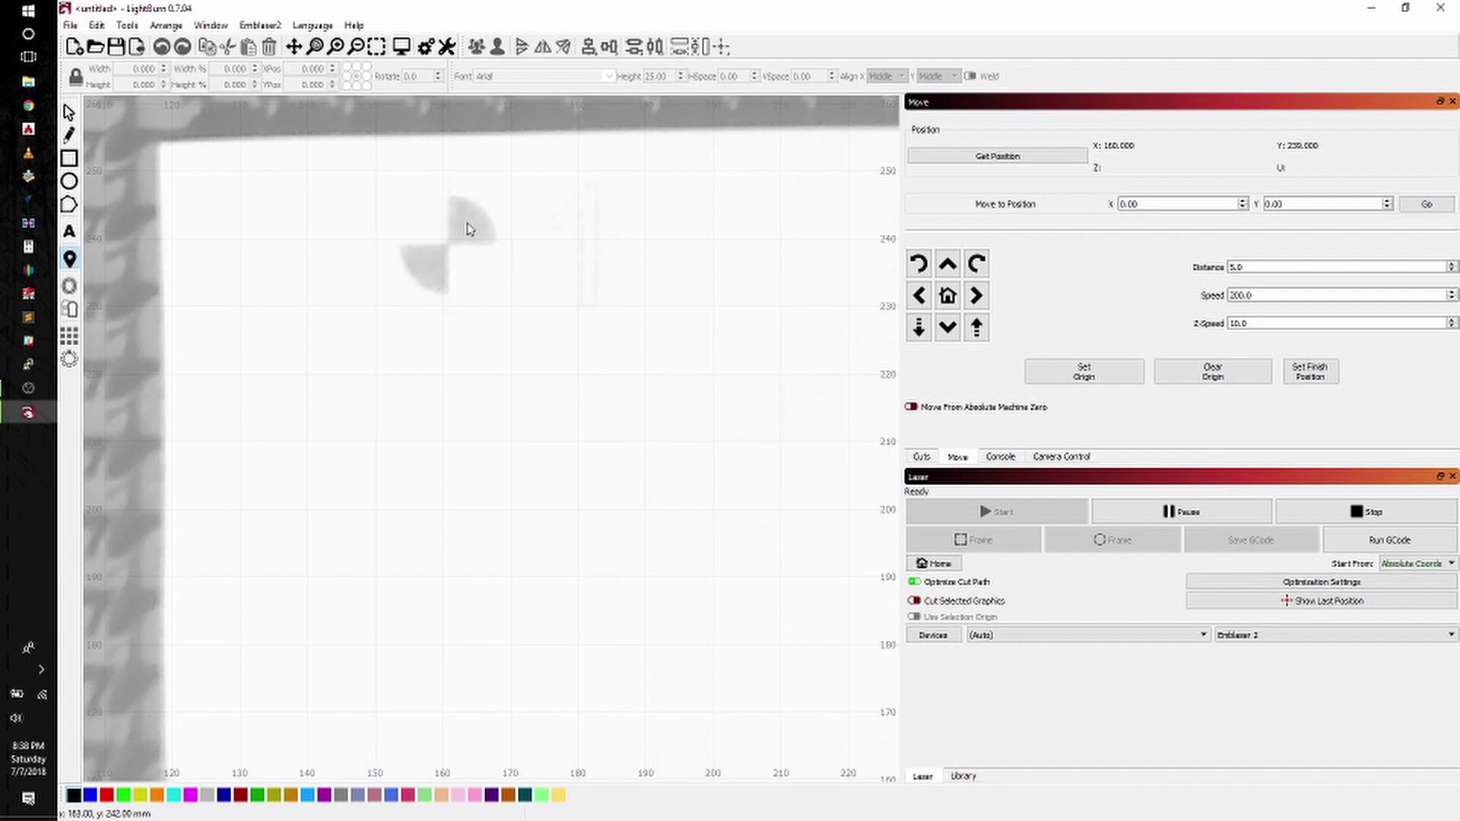
left_click(467, 229)
scroll(499, 307, "down", 5)
scroll(506, 304, "down", 2)
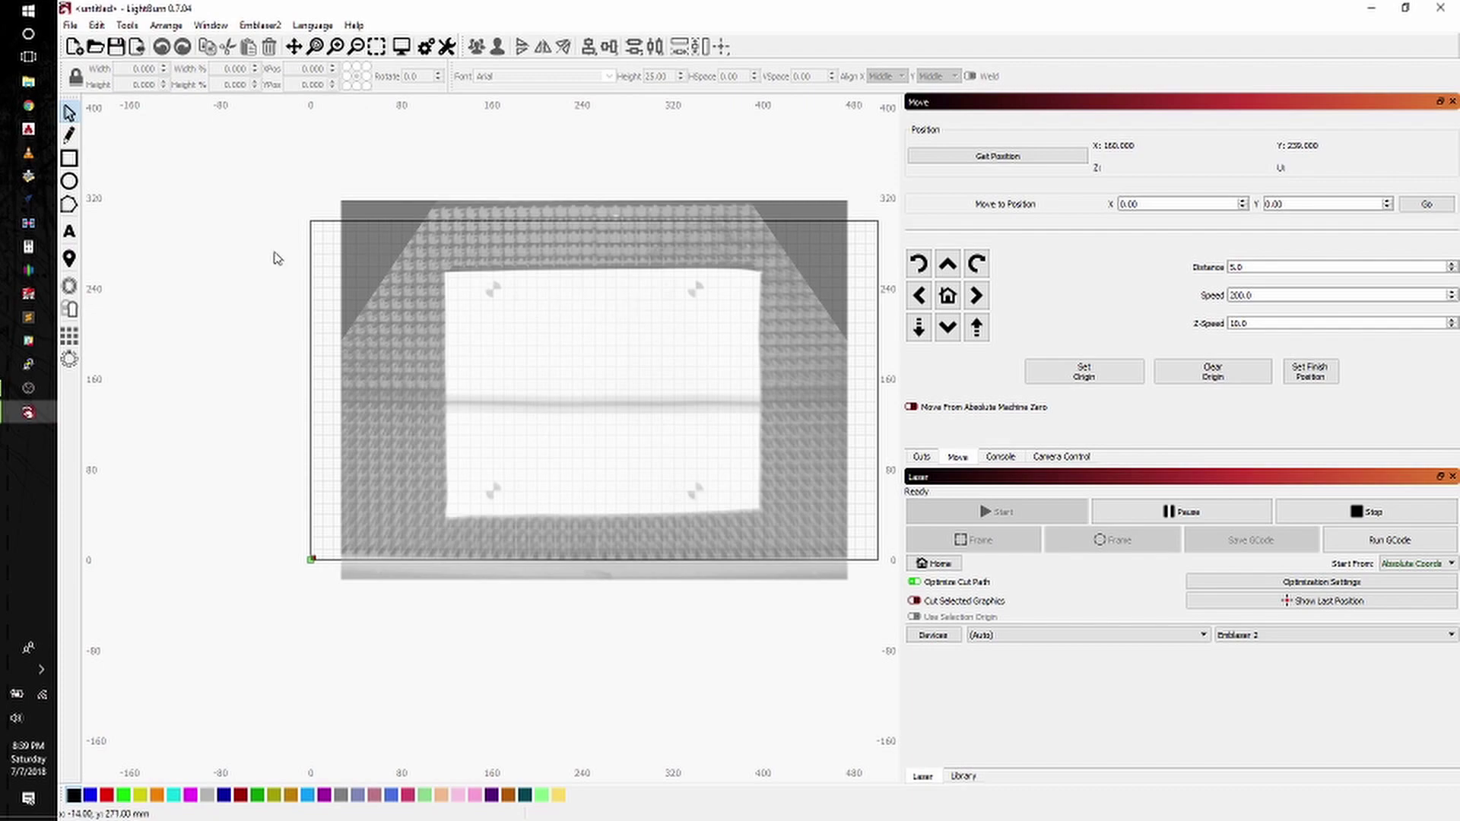
left_click(70, 260)
scroll(695, 300, "up", 6)
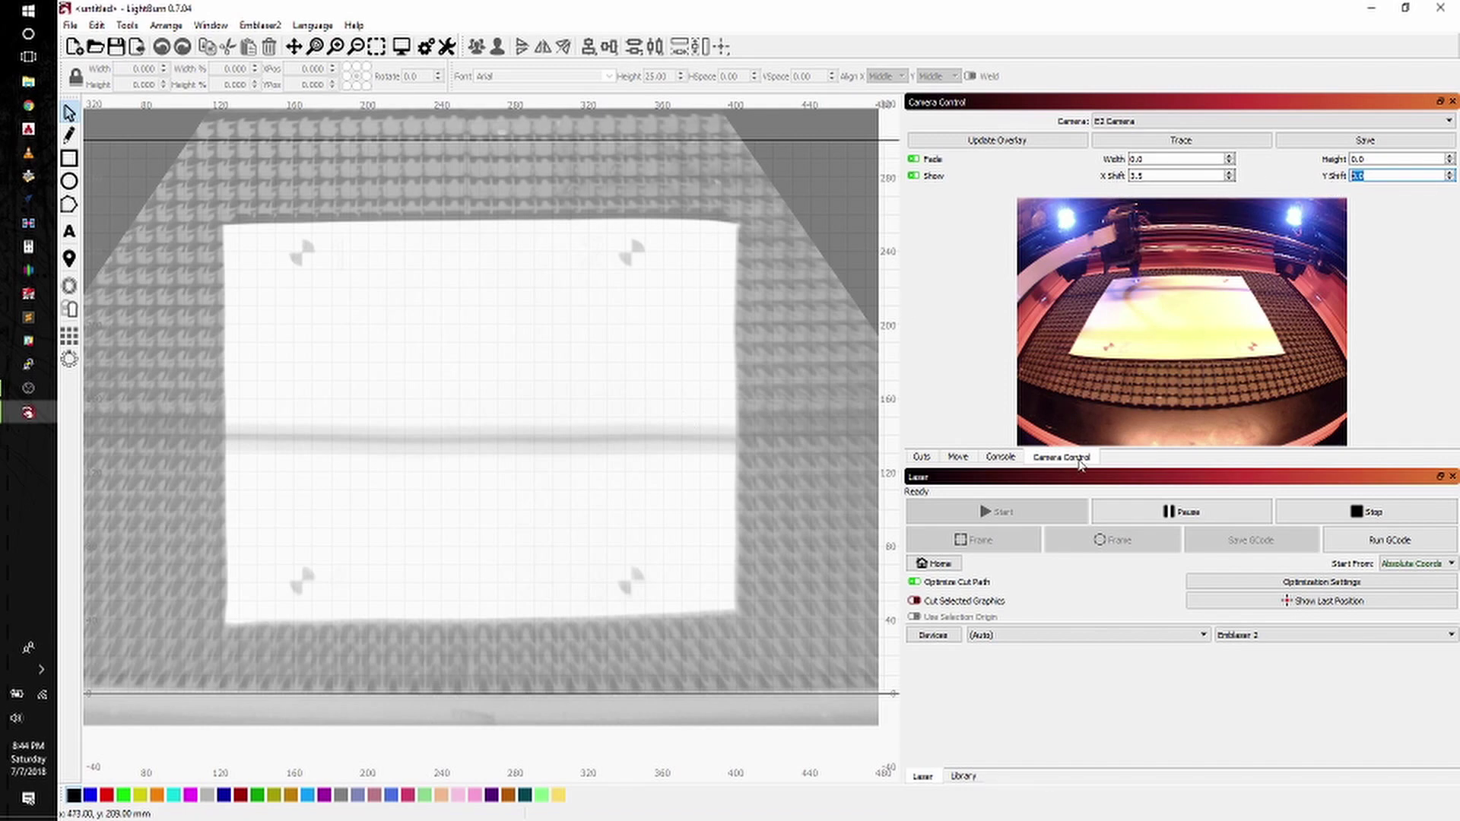
Step: Adjust the camera overlay's X Shift, raising it in increments and then lowering it again
left_click(1229, 172)
left_click(1229, 172)
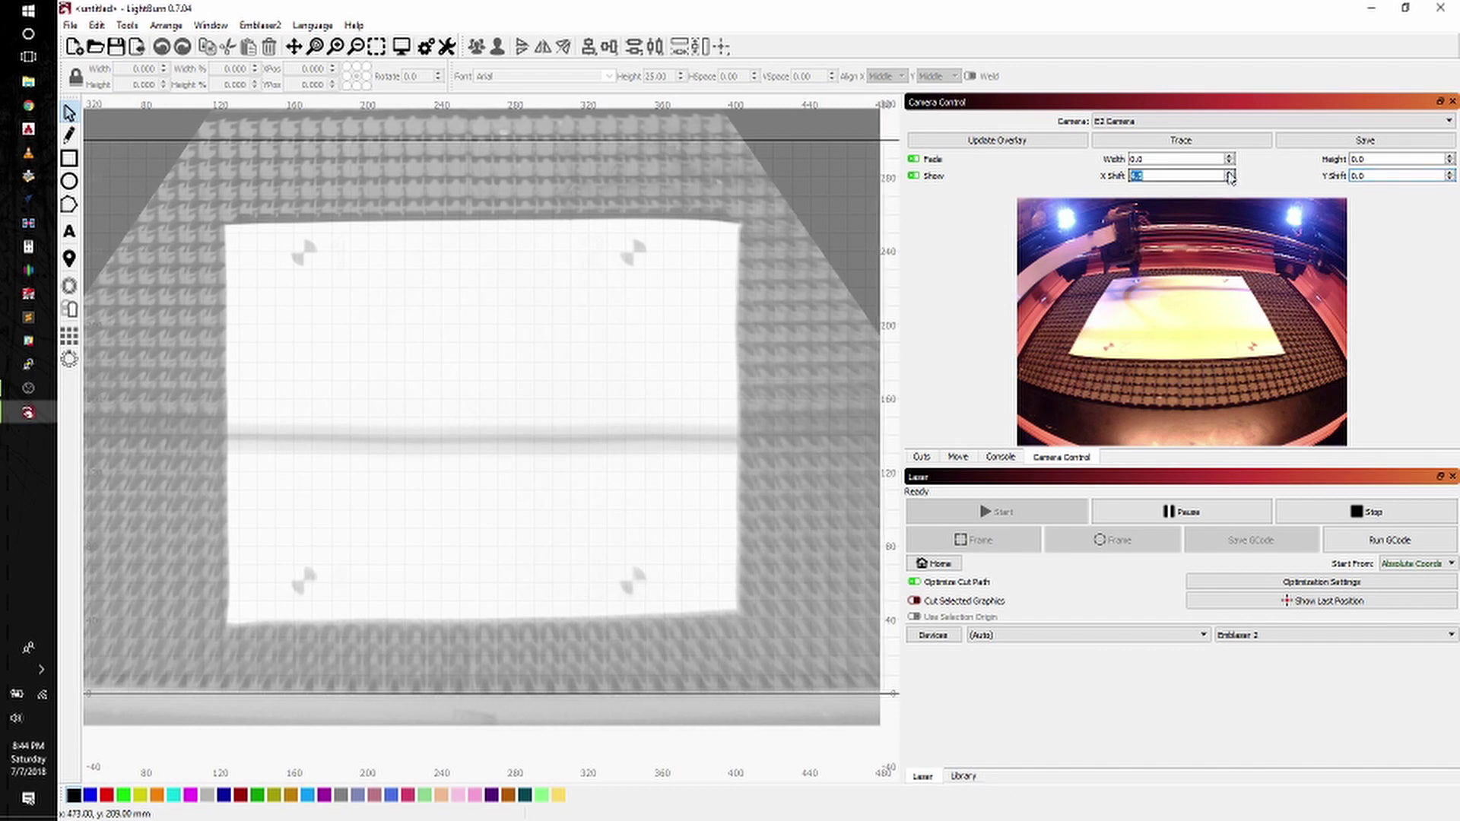
left_click(1229, 173)
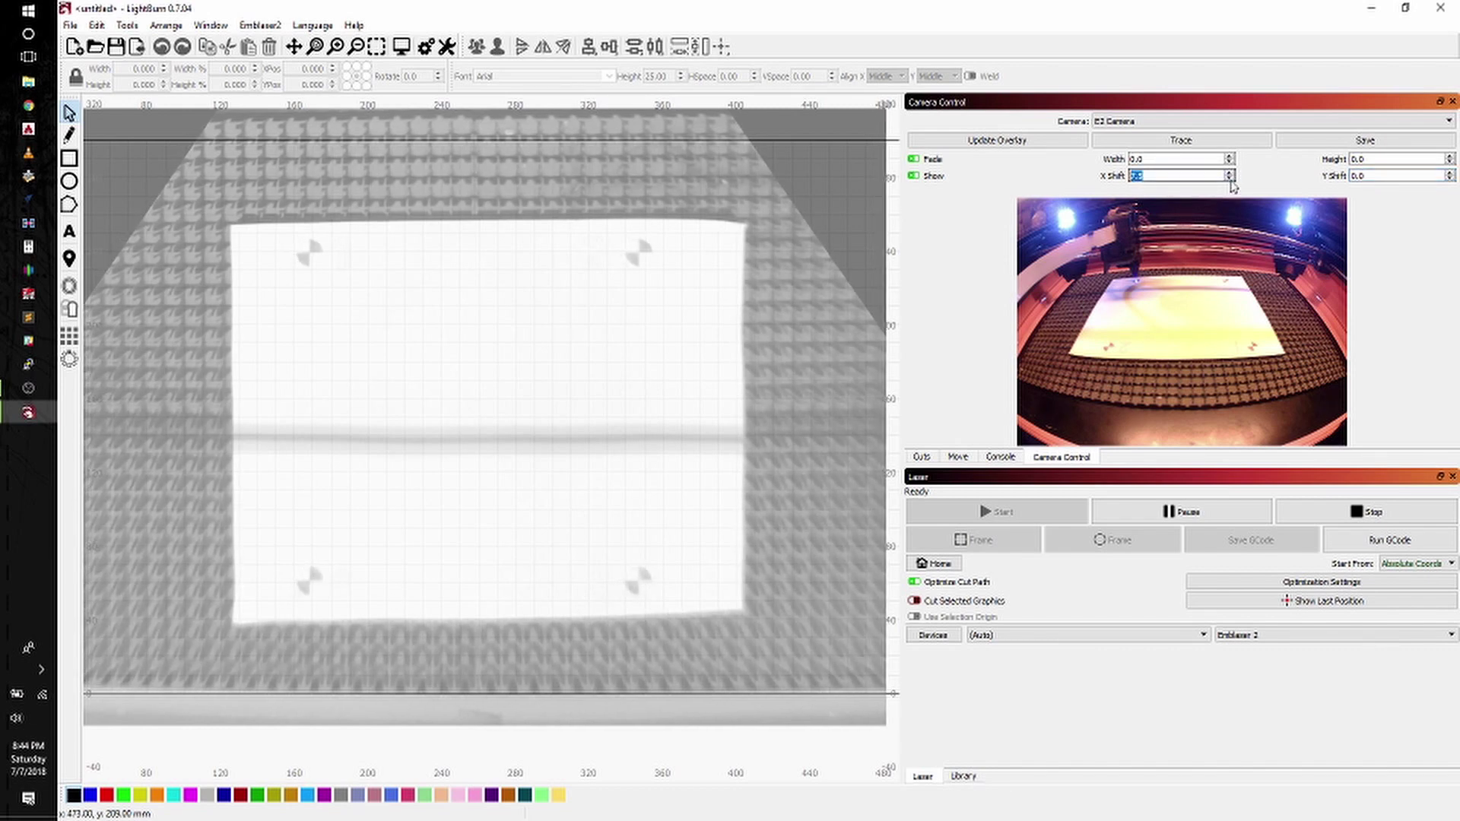
left_click(1229, 179)
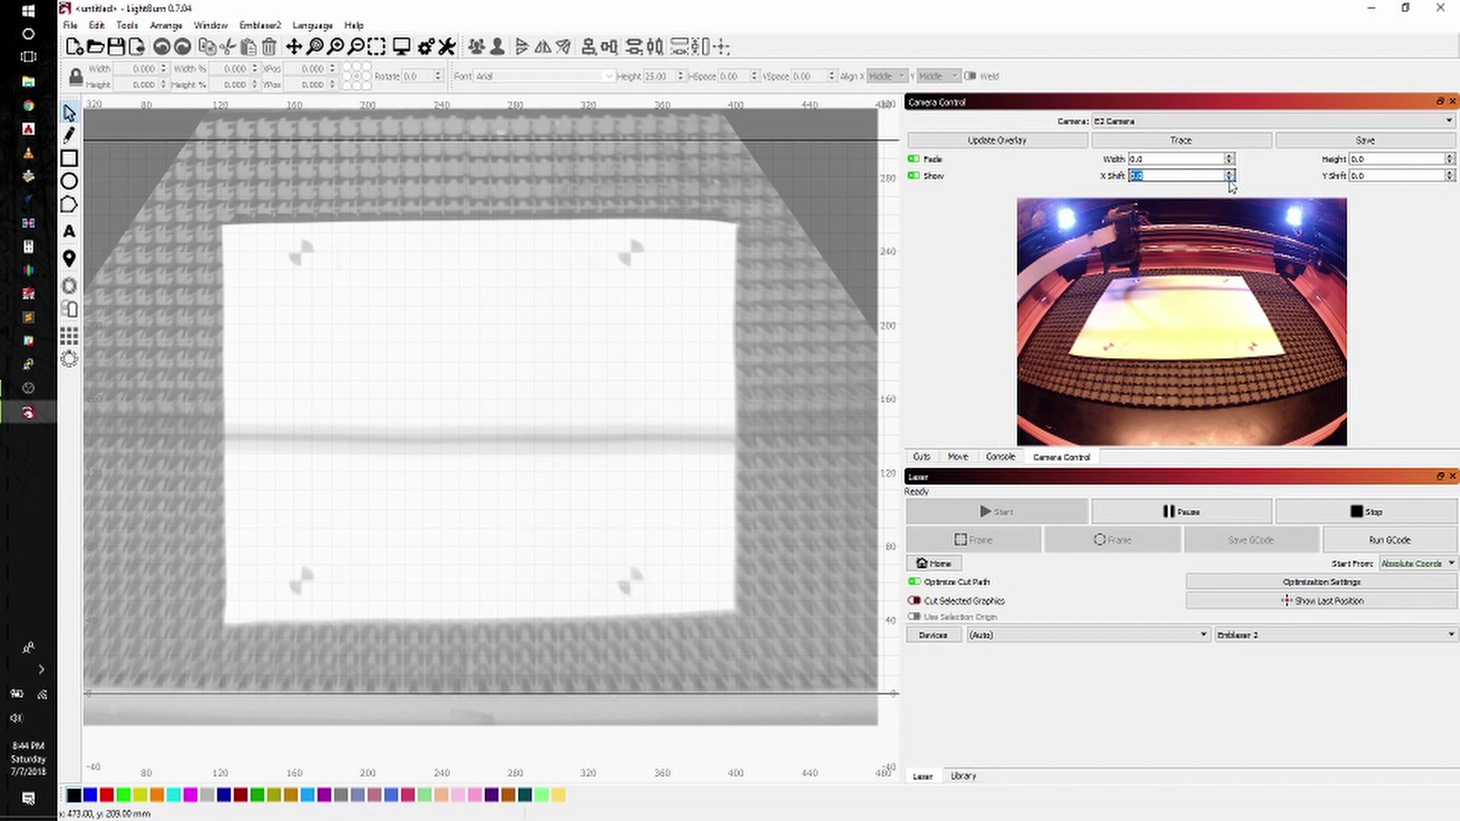
Step: Return the overlay's X Shift to 0.0 and update the camera overlay with a fresh image of the material on the bed
left_click(1230, 182)
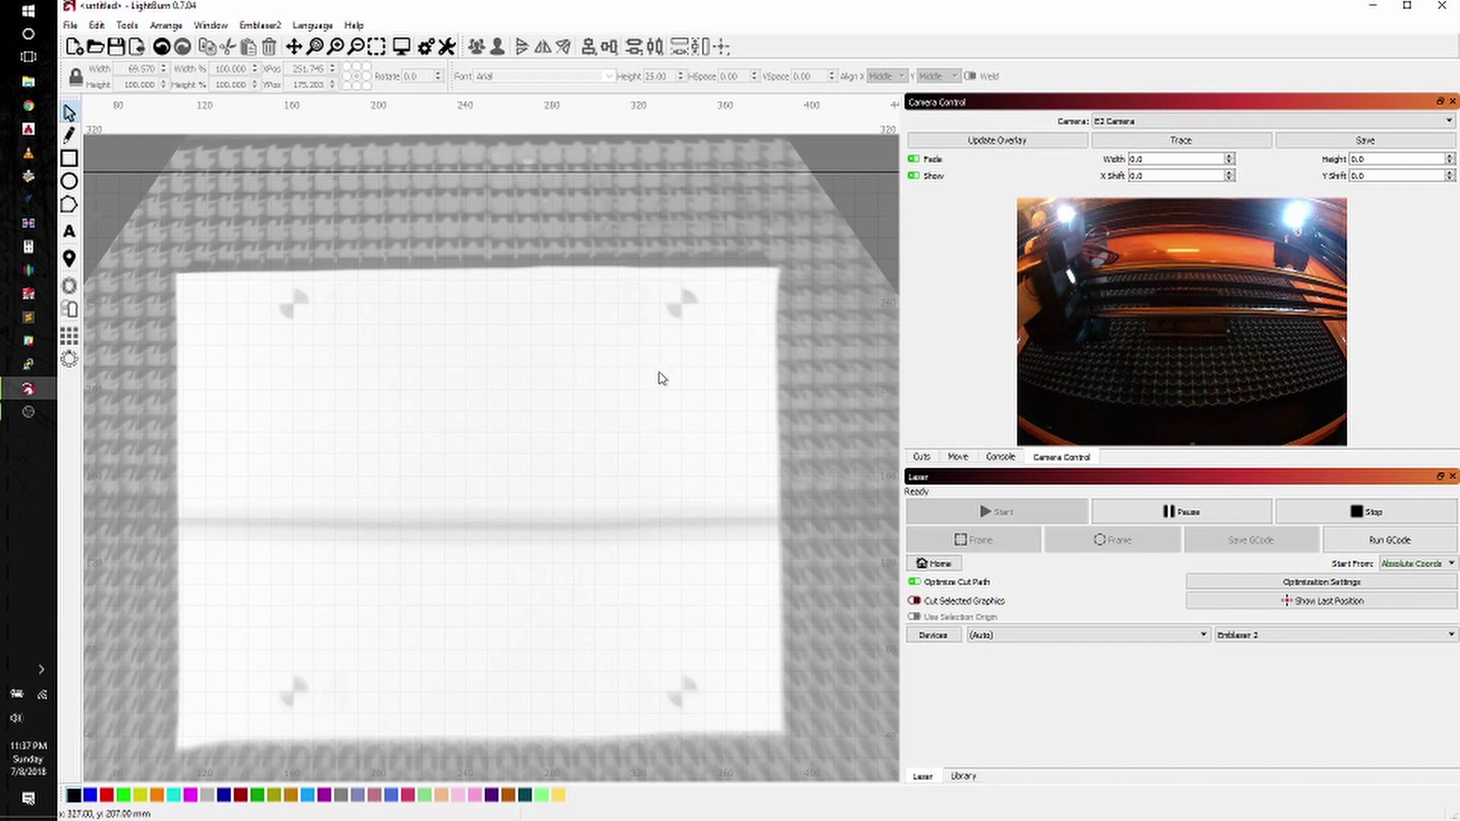
left_click(69, 258)
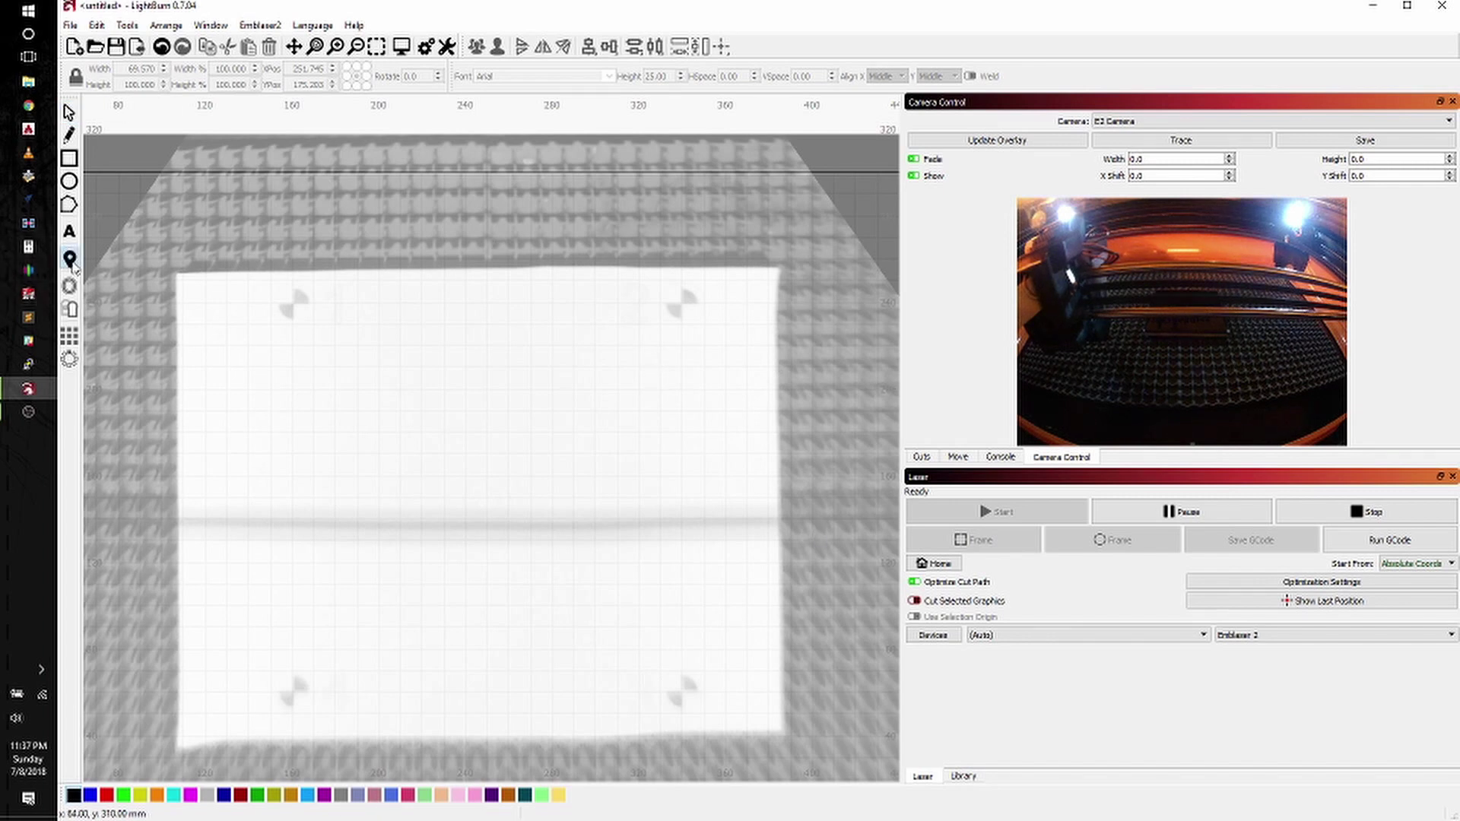
left_click(979, 146)
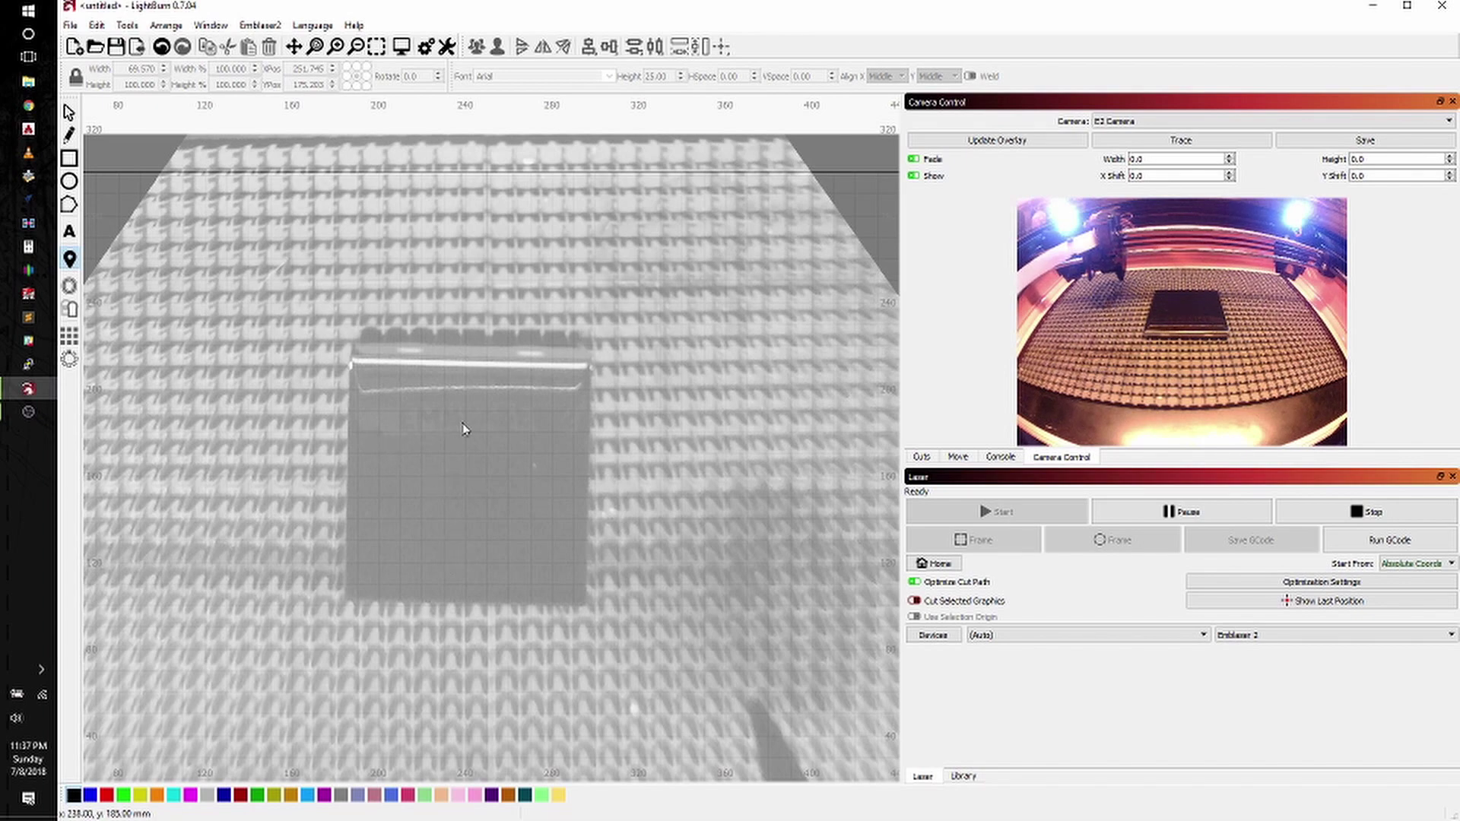
Step: Import the scalable vector graphic "darkly" from the Downloads folder into the workspace
key("Escape")
left_click(137, 48)
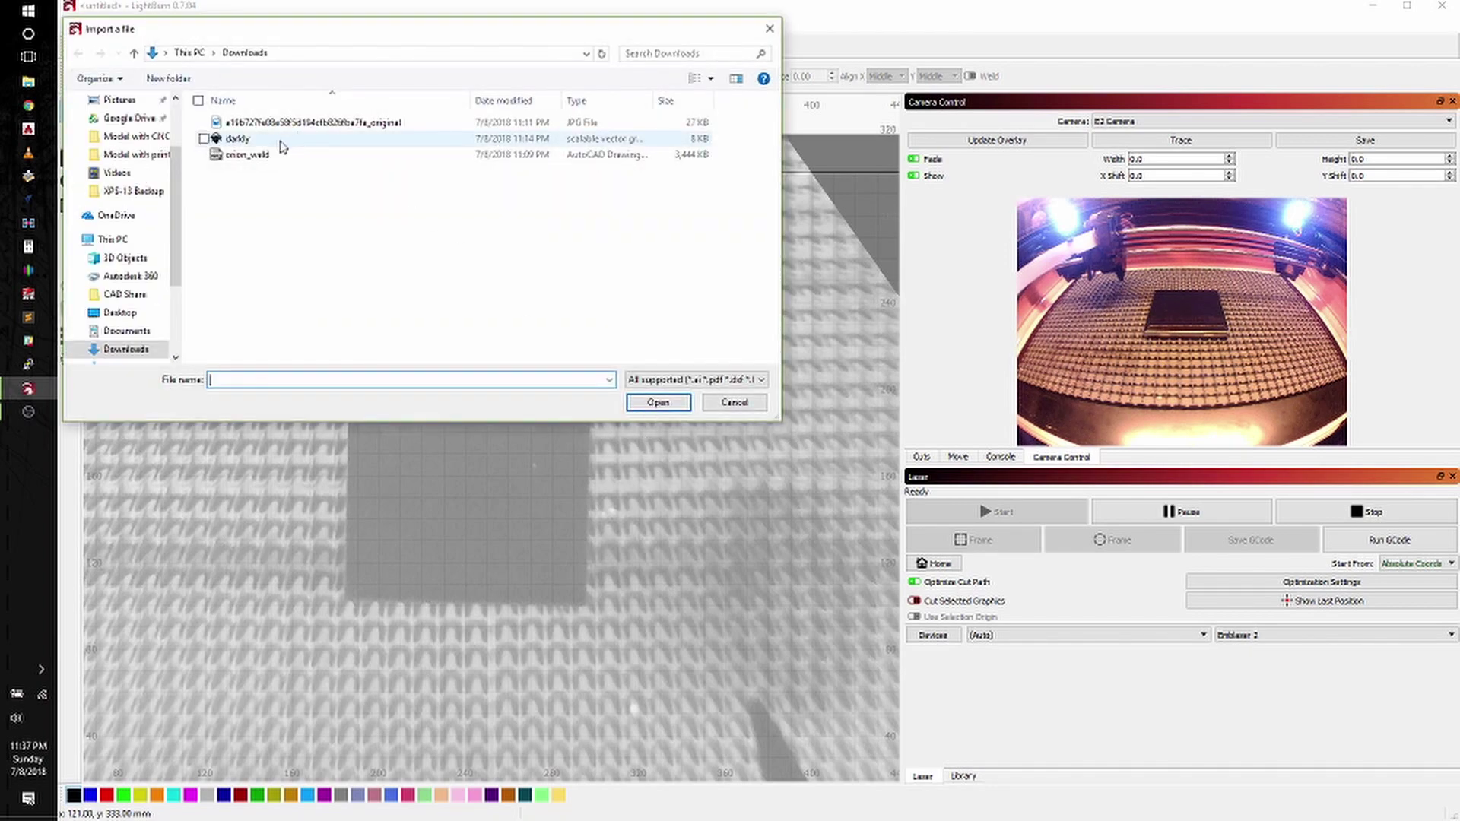
left_click(283, 142)
left_click(660, 403)
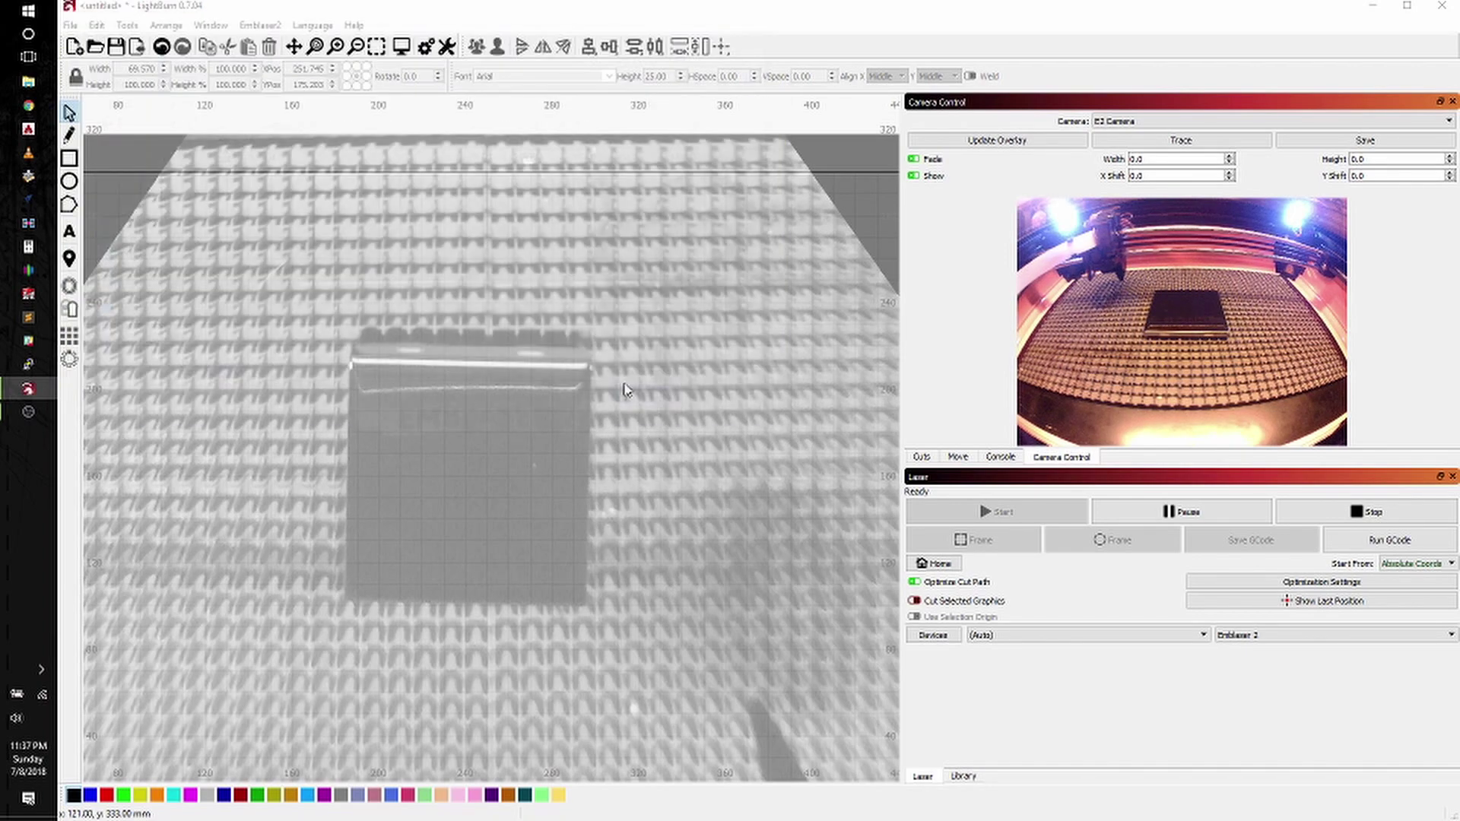
Step: Position the imported light-bulb design over the dark square workpiece in the overlay and scale it to about 80 by 103 mm
left_click_drag(500, 435, 479, 475)
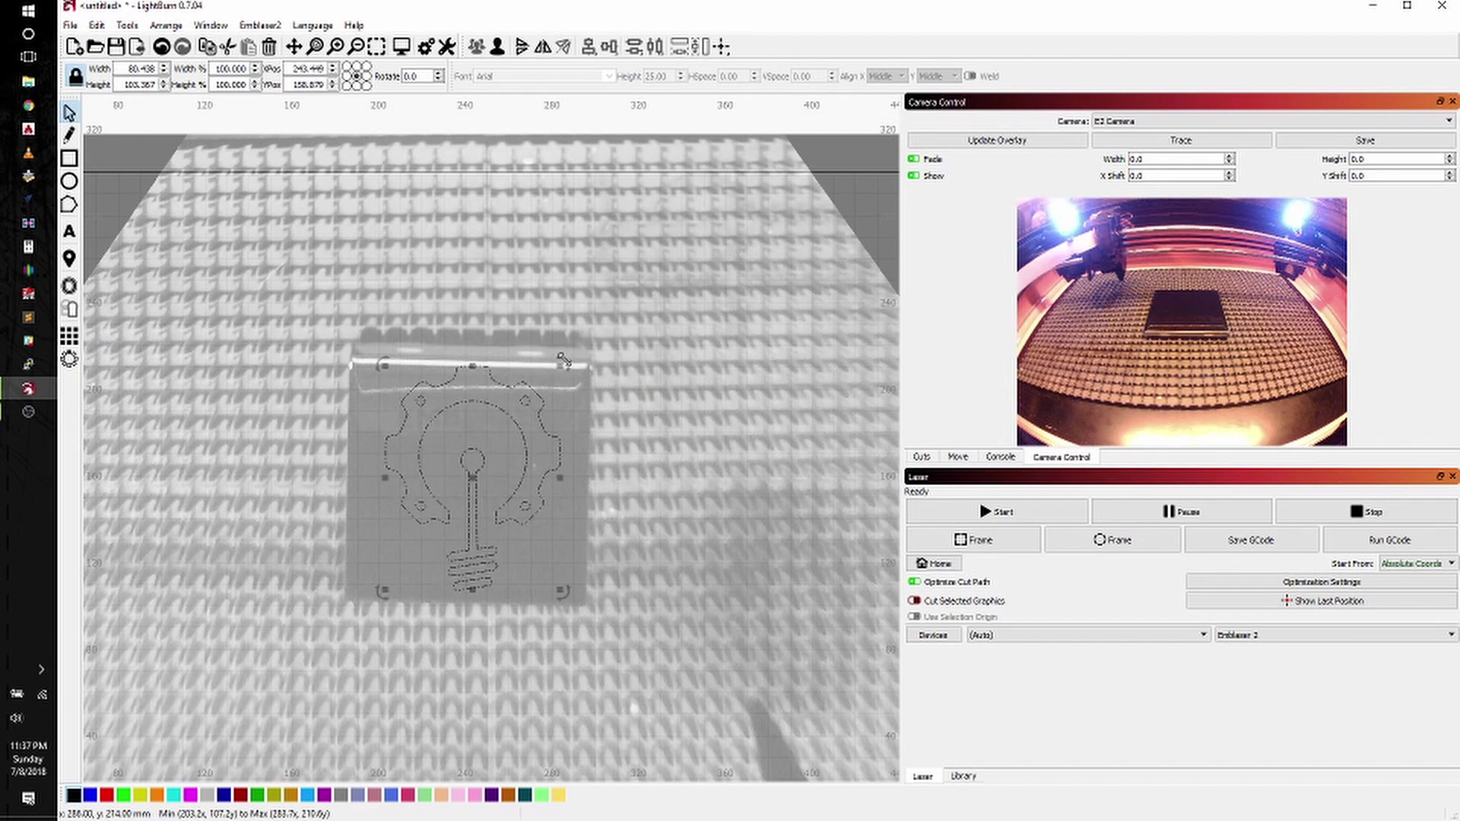
left_click_drag(563, 359, 564, 369)
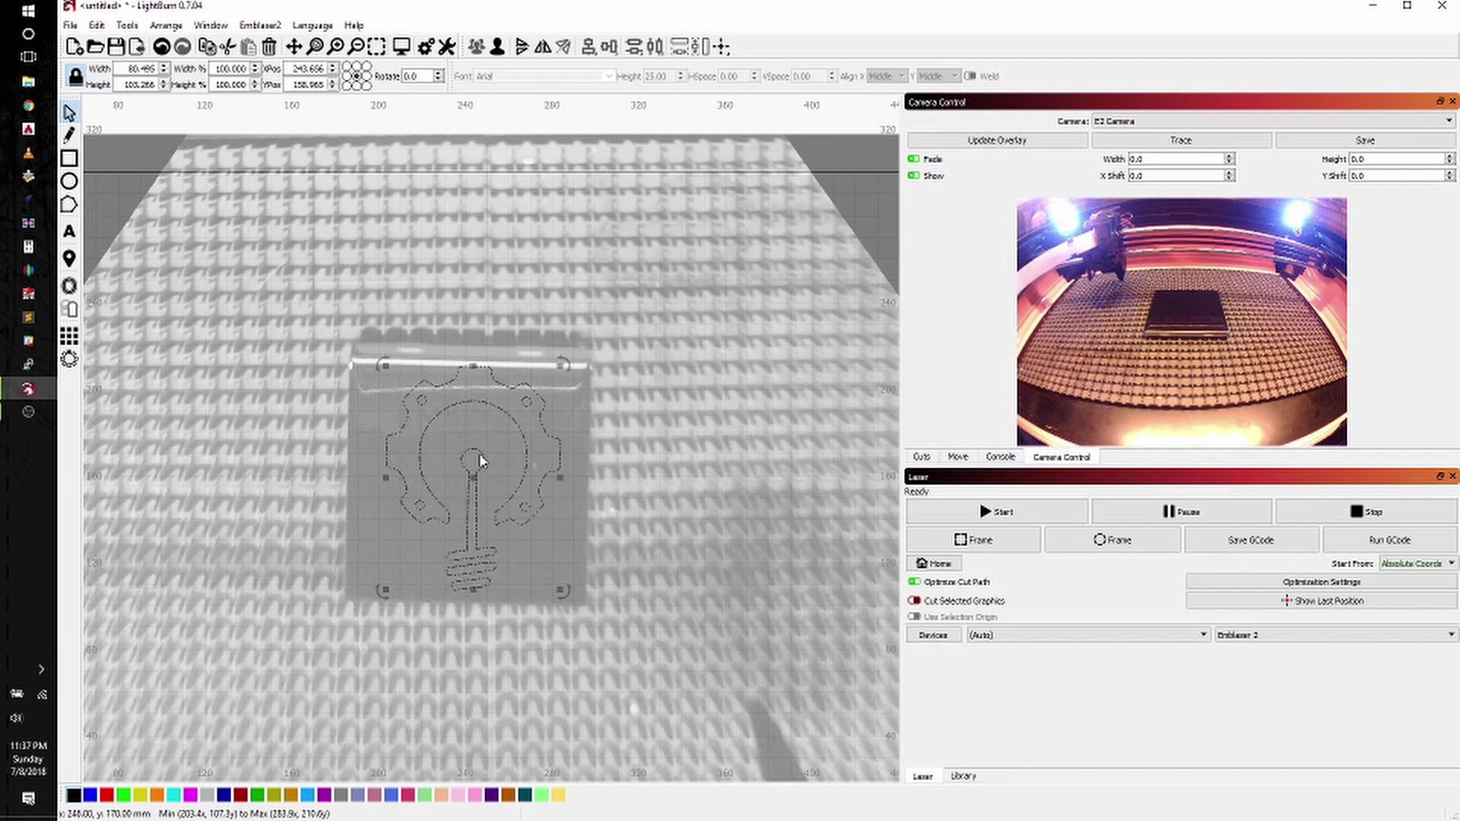
mouse_move(480, 459)
left_mouse_down()
mouse_move(464, 452)
mouse_move(473, 459)
left_mouse_up()
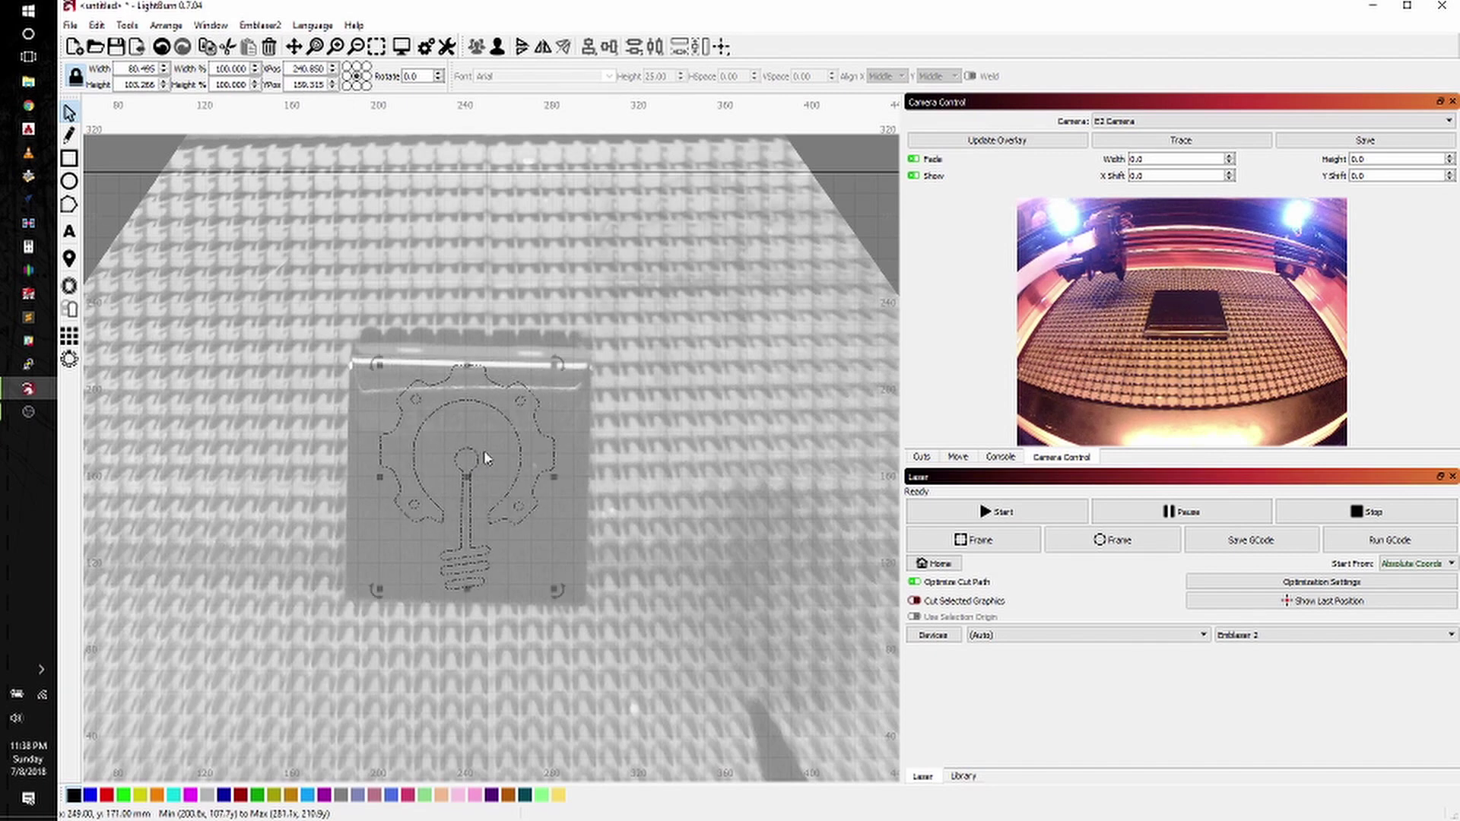